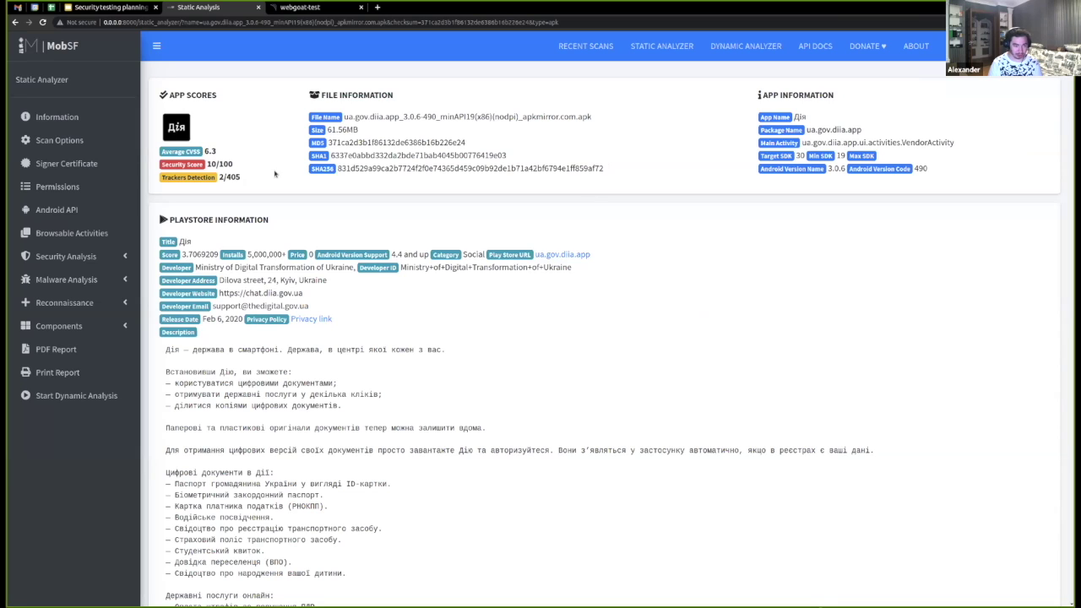
Enlarge the static analysis report and review the Play Store description, component counts, scan options, decompiled code options and signer certificate
key("ctrl+plus")
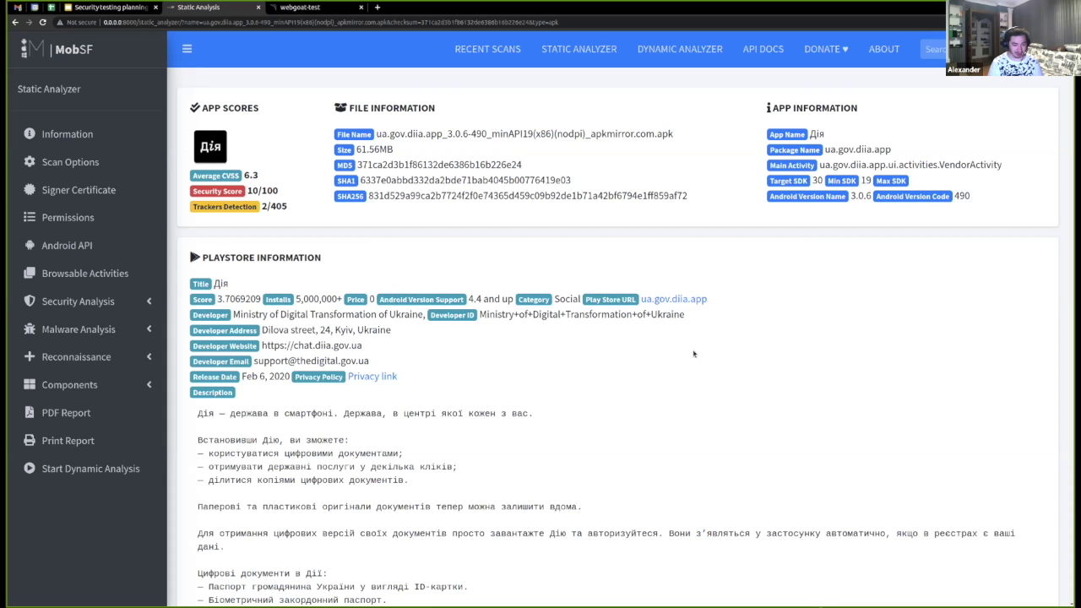
scroll(693, 353, "down", 5)
scroll(694, 353, "down", 3)
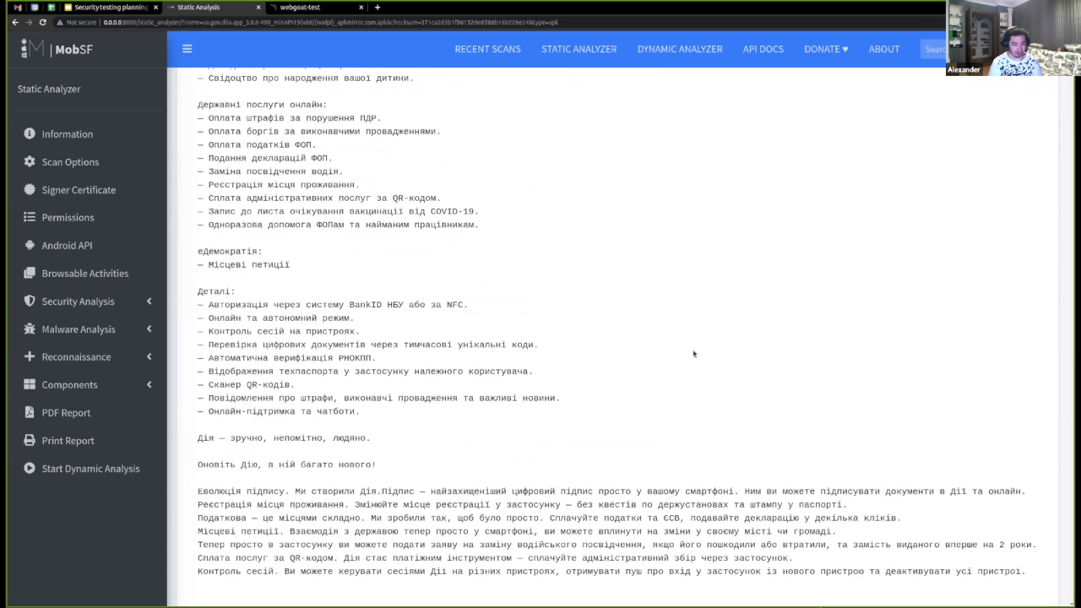
scroll(643, 358, "down", 2)
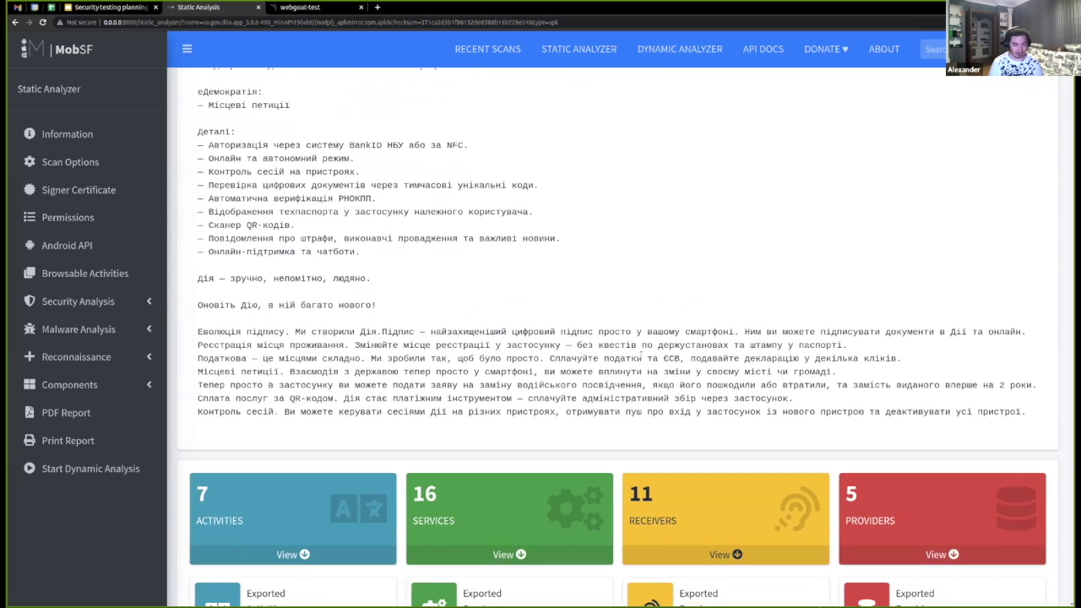
scroll(642, 357, "down", 3)
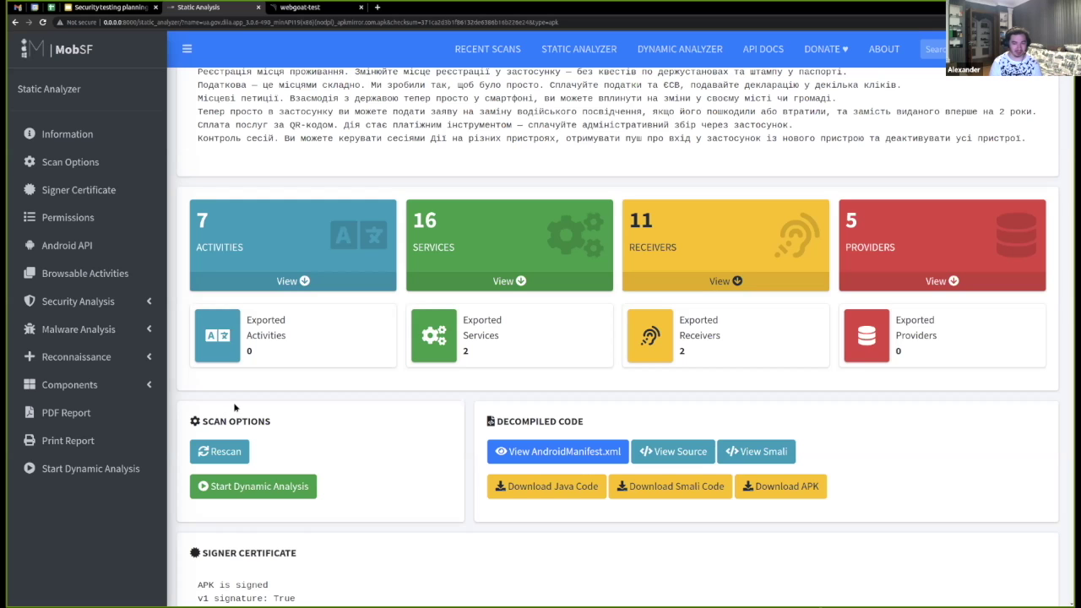
scroll(234, 407, "down", 1)
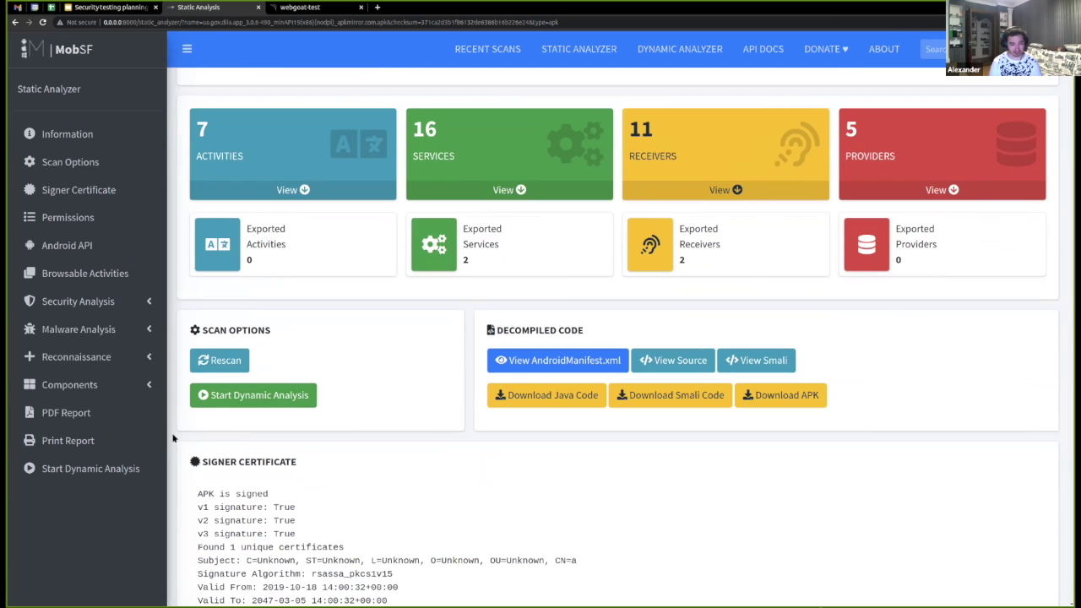
scroll(173, 438, "down", 1)
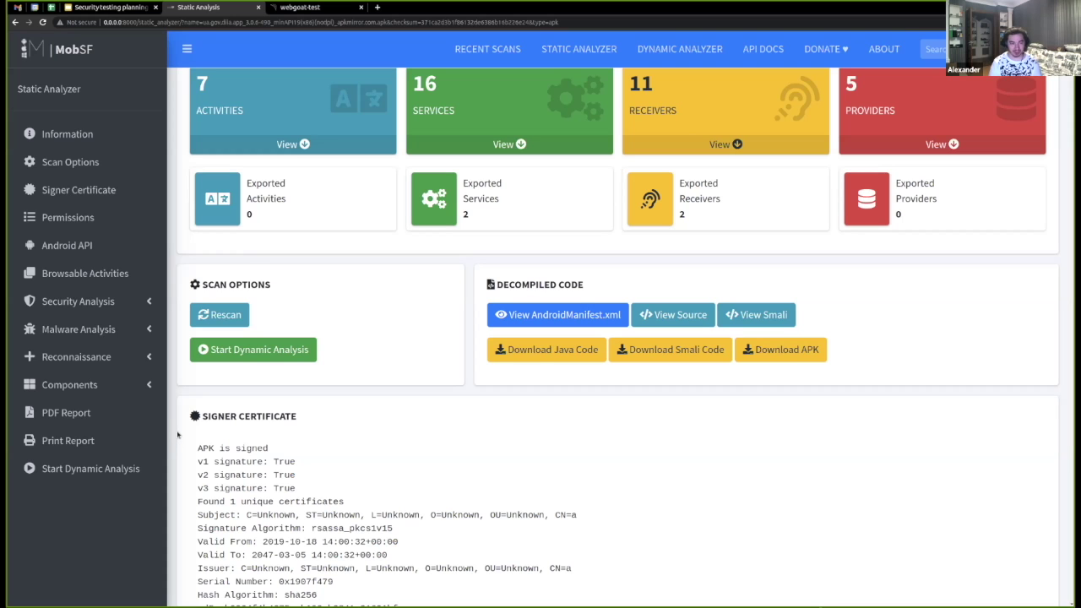
Examine the application permissions and their statuses, highlighting the android.permission.NFC entry
left_click(108, 216)
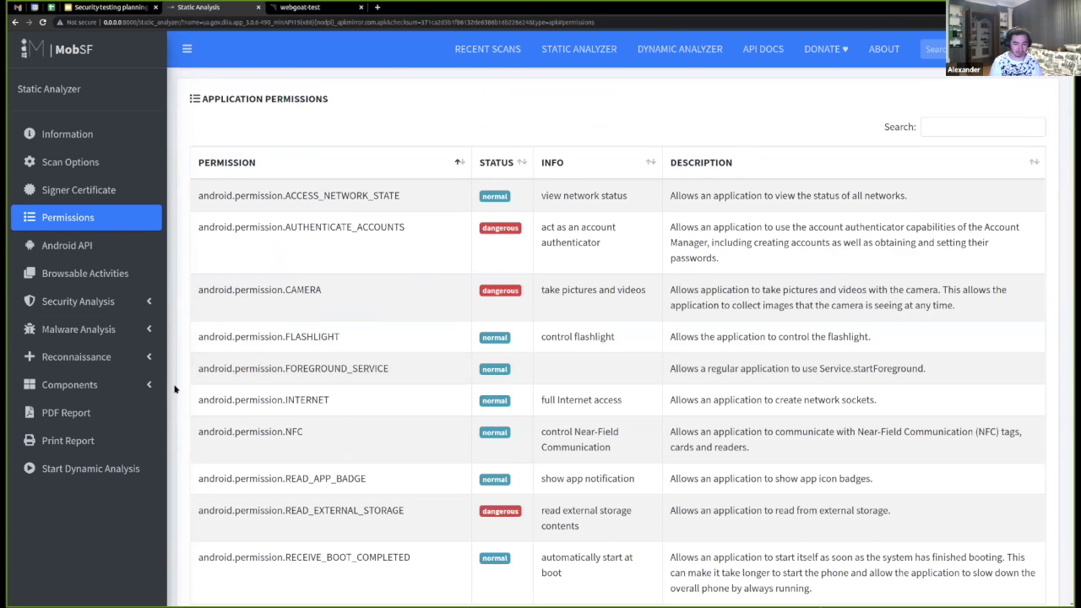
scroll(175, 389, "down", 2)
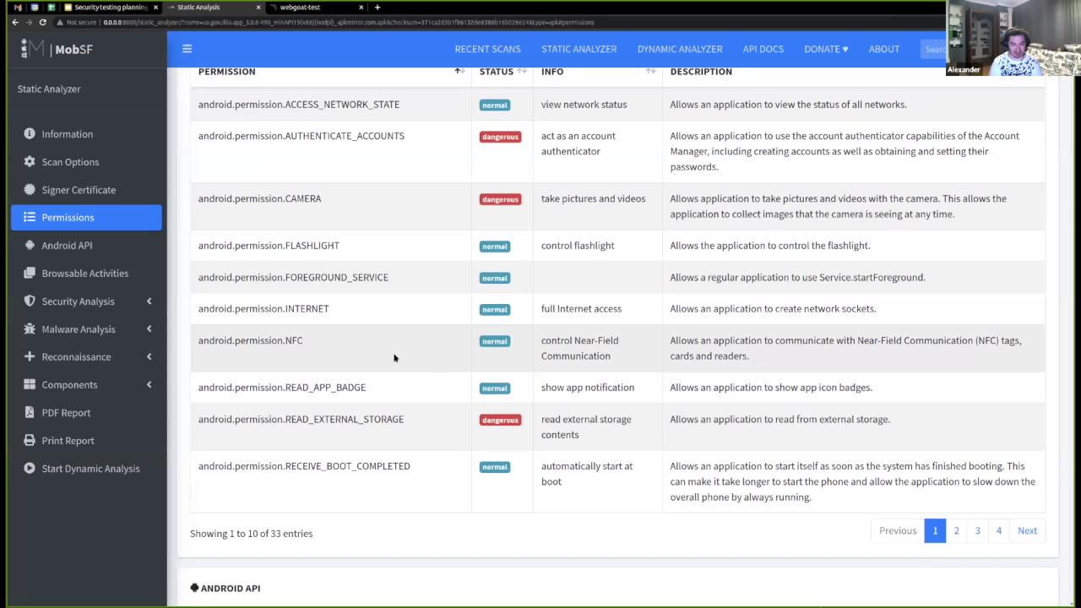
triple_click(288, 339)
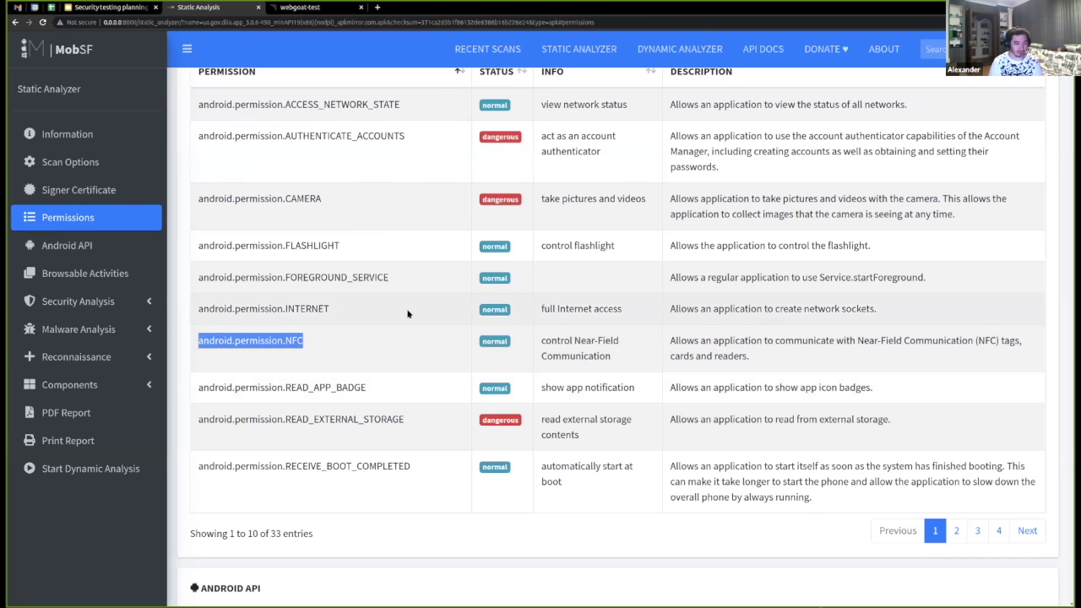
Examine the browsable activities and network security findings, highlighting the description about disallowing clear text traffic
left_click(111, 278)
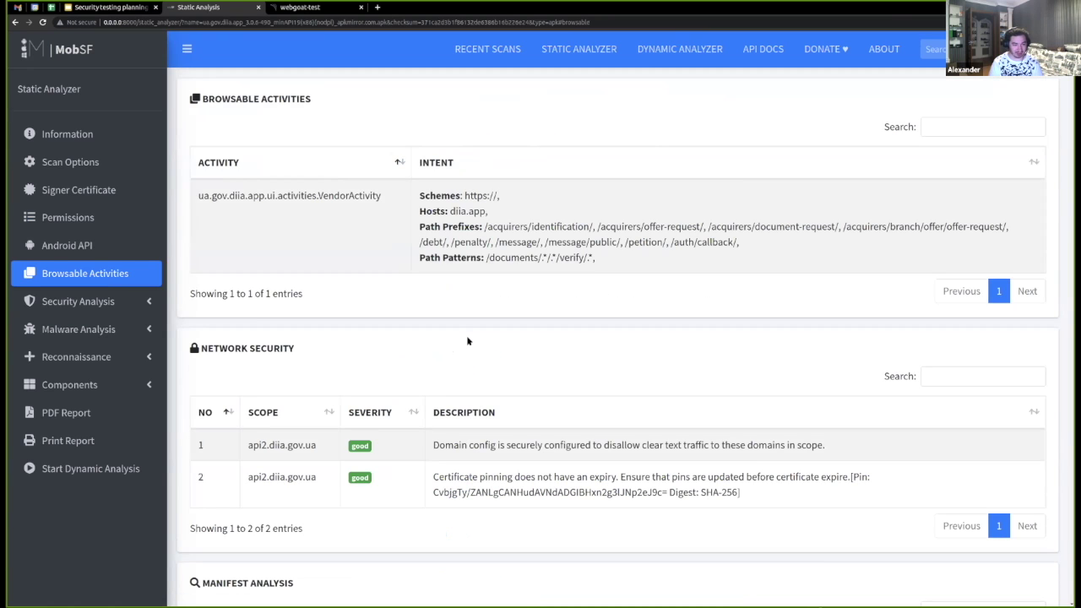
scroll(466, 279, "down", 3)
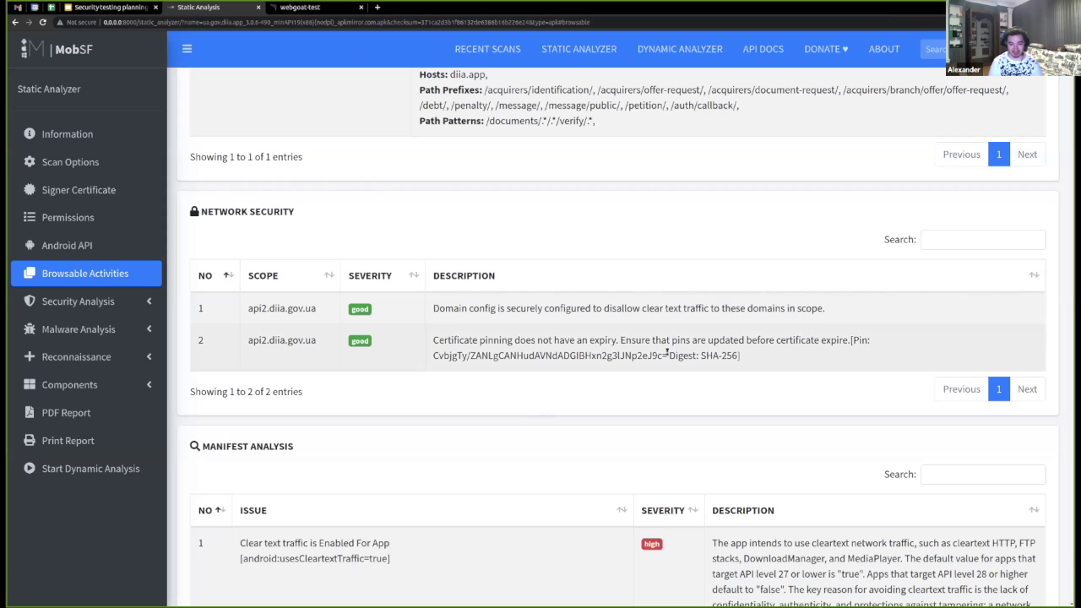
left_click_drag(603, 308, 837, 308)
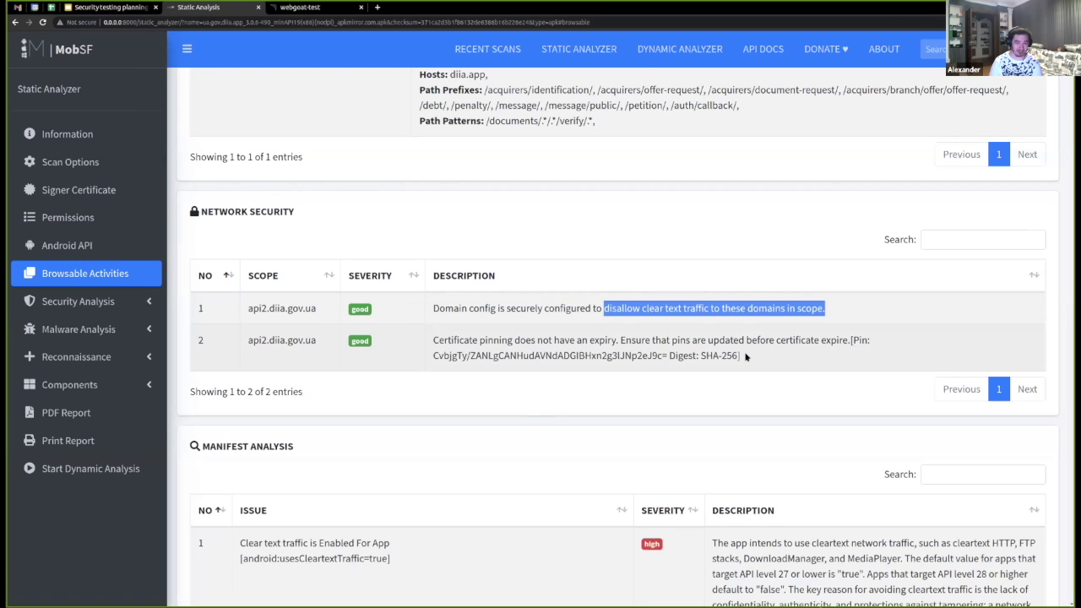
left_click(647, 423)
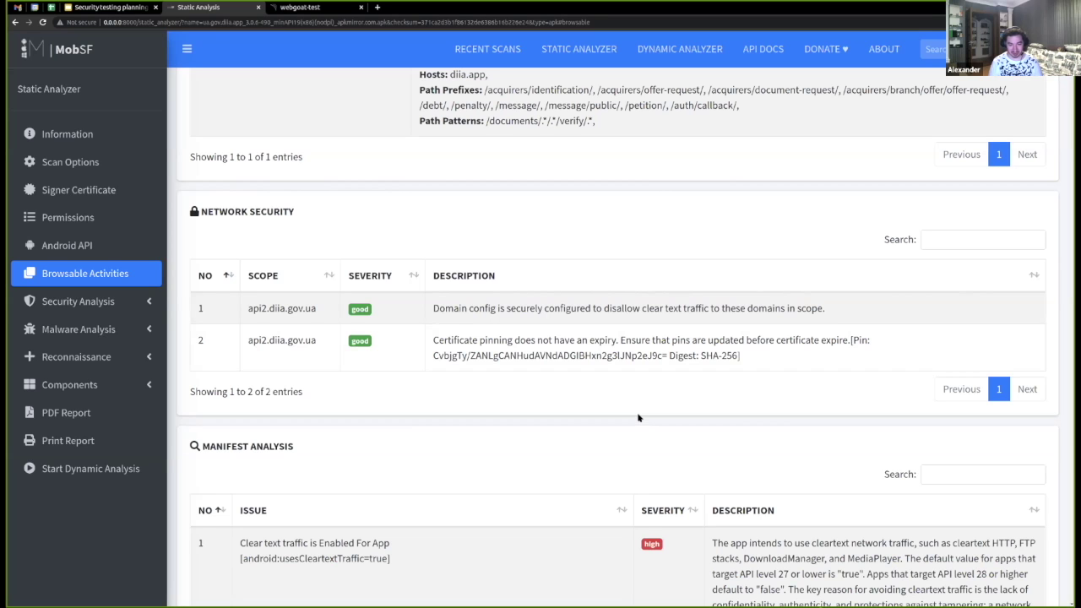
Open the Code Analysis results and examine the listed issues with their severities, standards and affected files
left_click(143, 302)
scroll(146, 262, "down", 1)
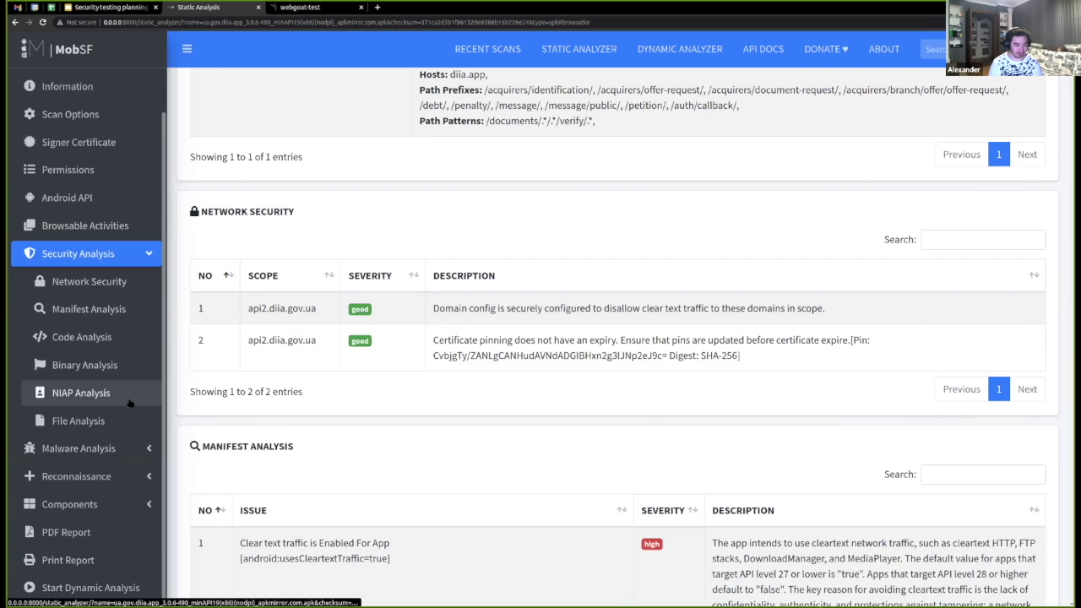
left_click(127, 337)
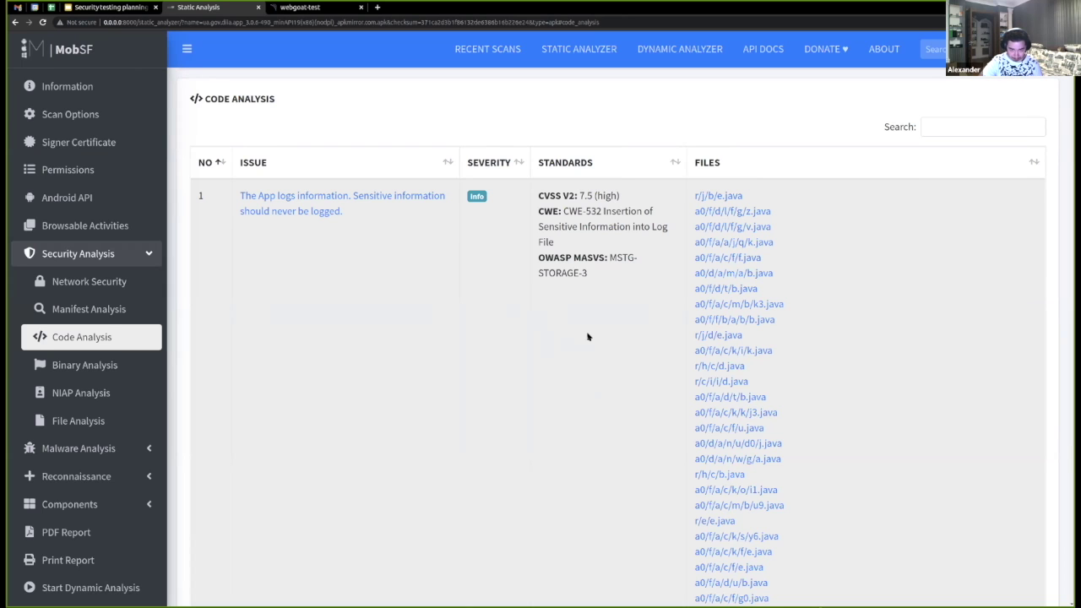
scroll(603, 338, "down", 1)
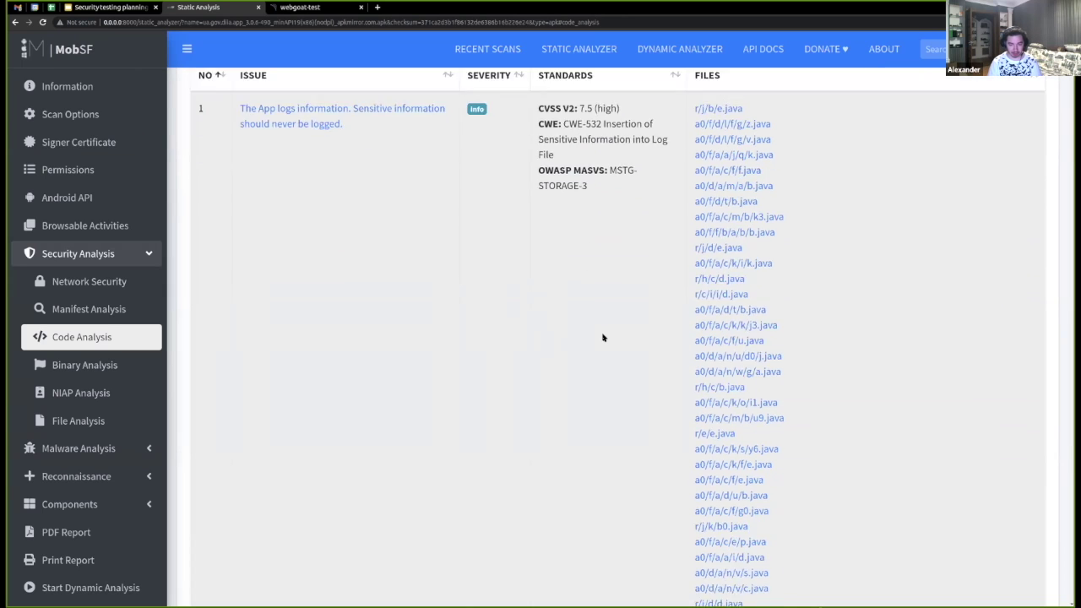
scroll(602, 338, "down", 10)
scroll(602, 338, "down", 10)
scroll(604, 337, "down", 10)
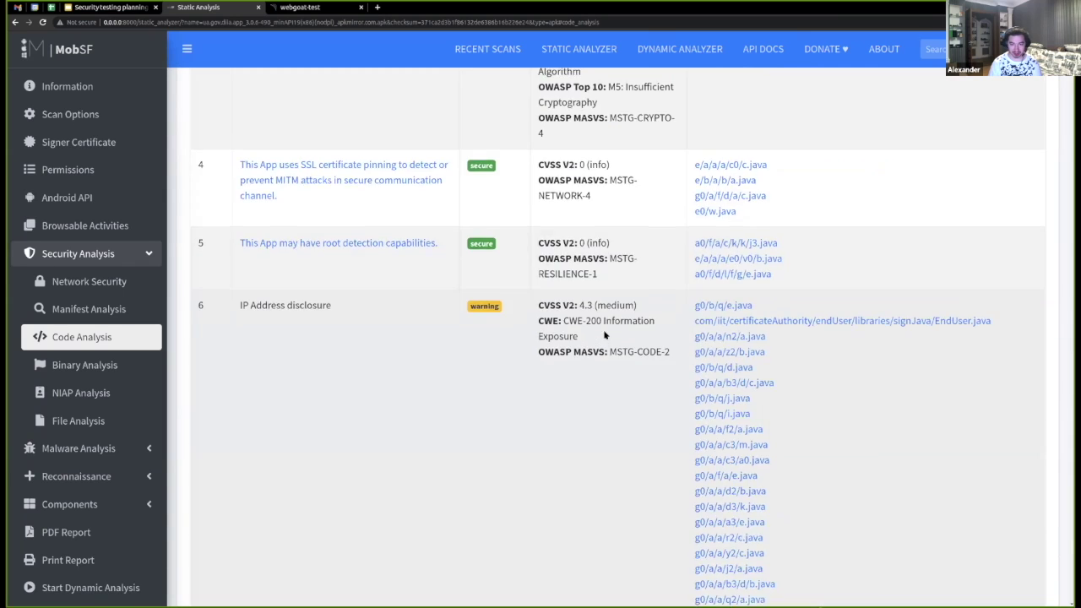
scroll(604, 335, "up", 5)
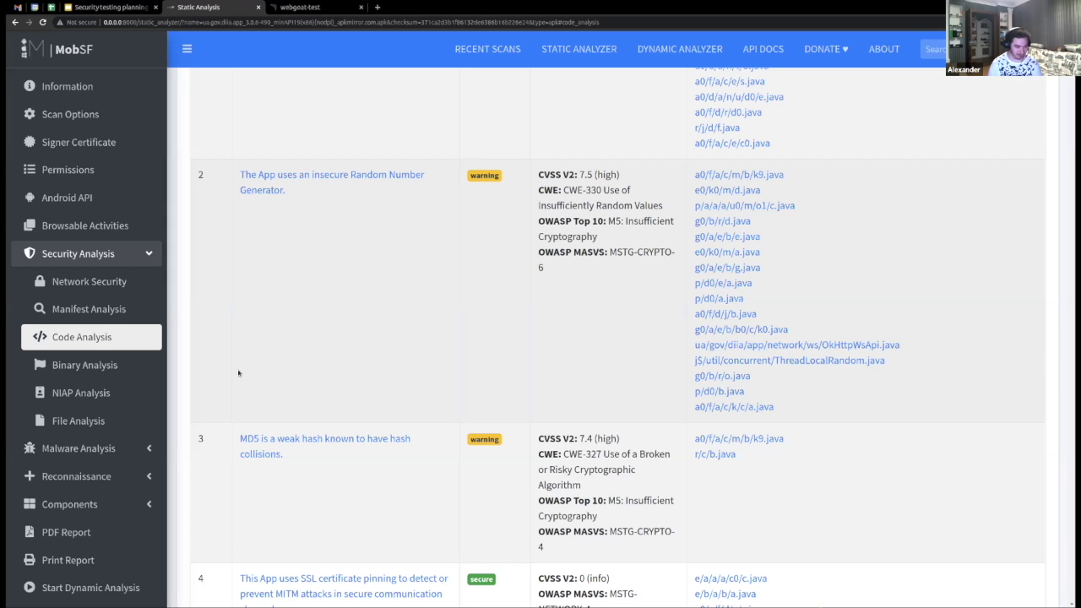
scroll(108, 429, "down", 1)
scroll(110, 448, "down", 3)
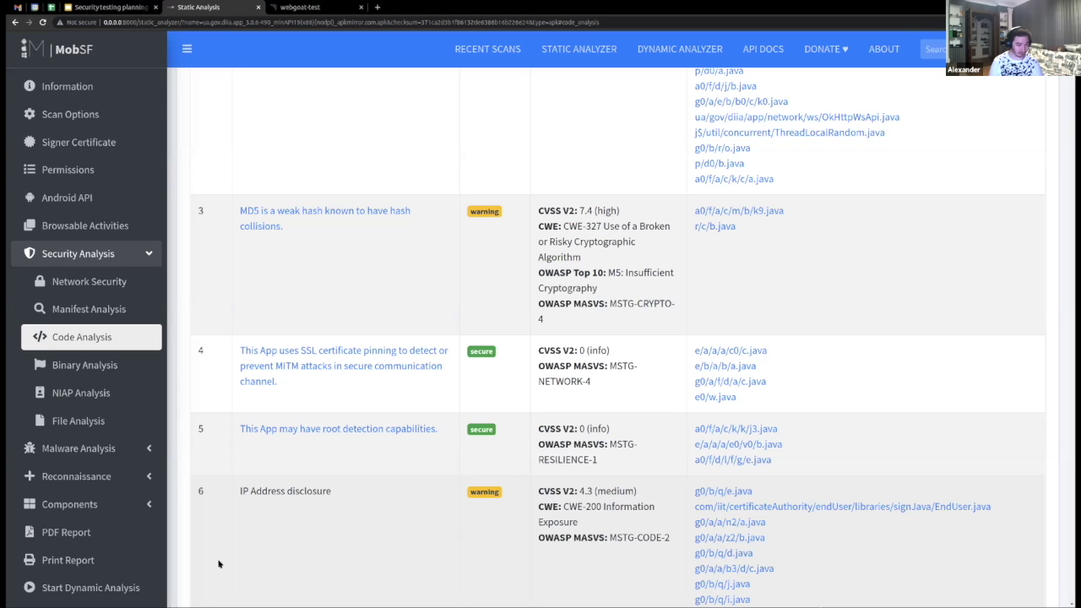
Open the APKiD Analysis and examine the dex file detections, highlighting the anti-debug and anti-VM checks of classes.dex
left_click(84, 449)
scroll(135, 362, "down", 2)
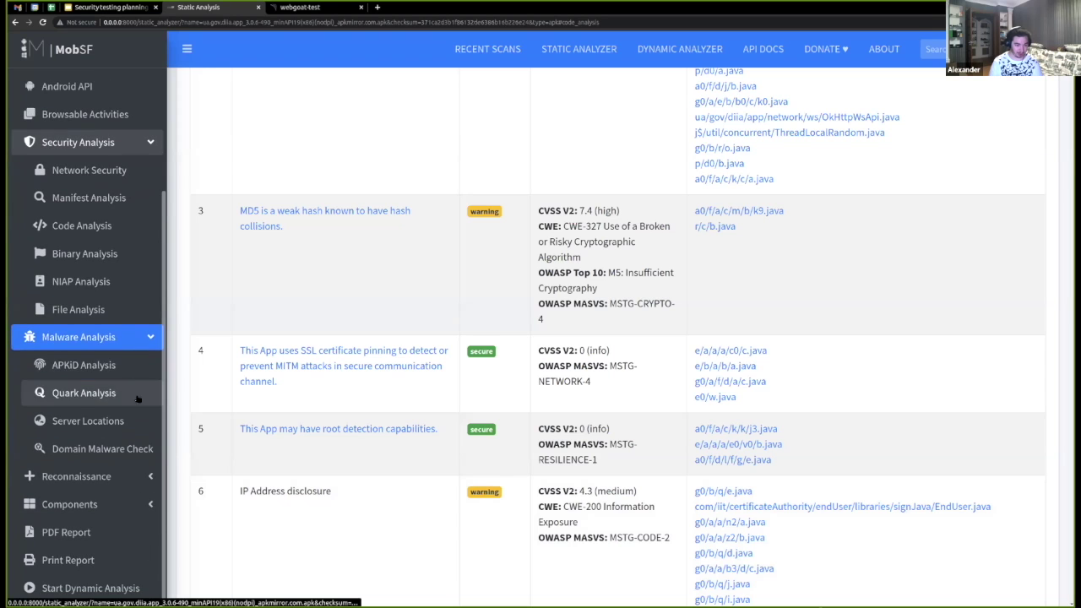
left_click(76, 367)
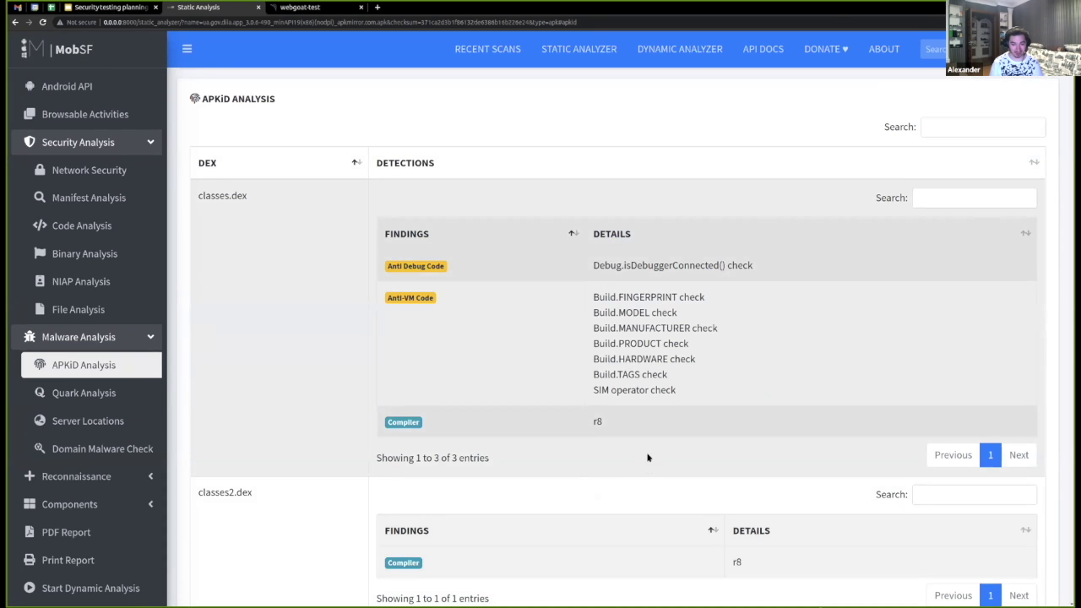
left_click_drag(593, 265, 796, 267)
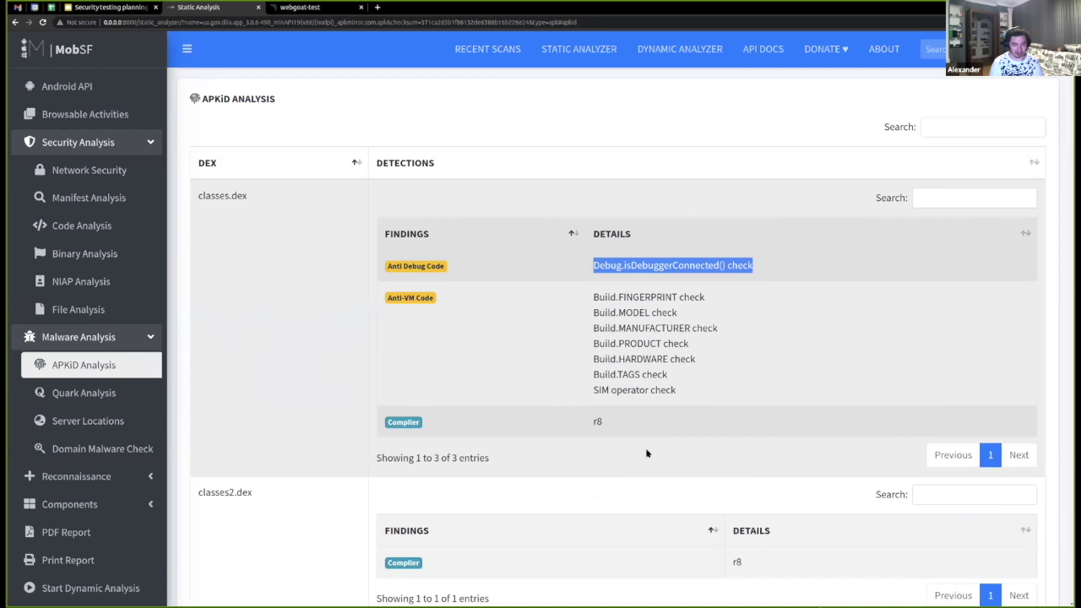
left_click(680, 389)
left_click_drag(680, 389, 586, 287)
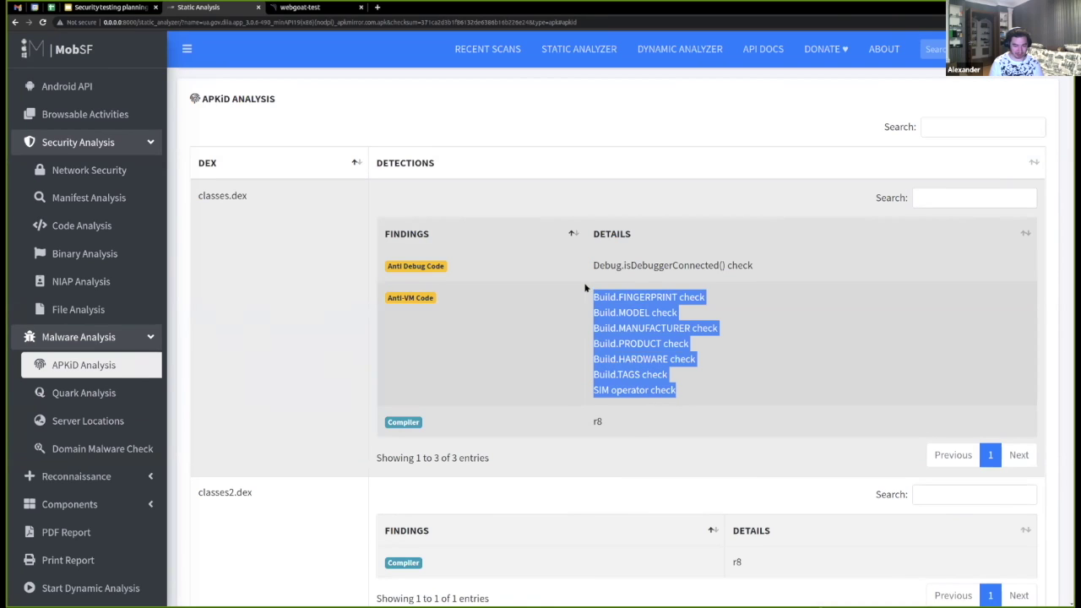
left_click(632, 468)
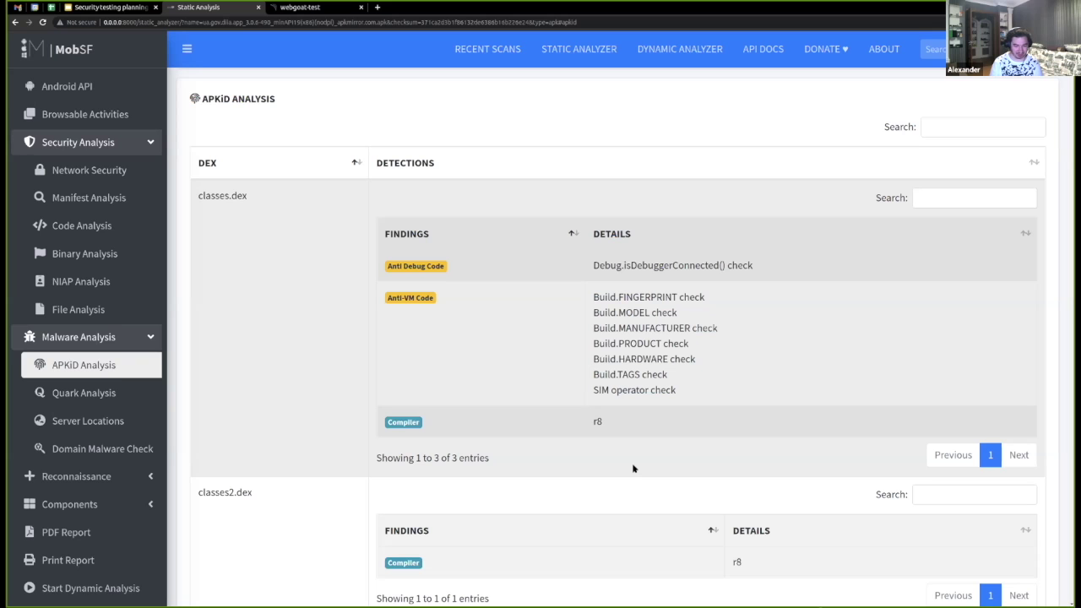
scroll(639, 450, "down", 2)
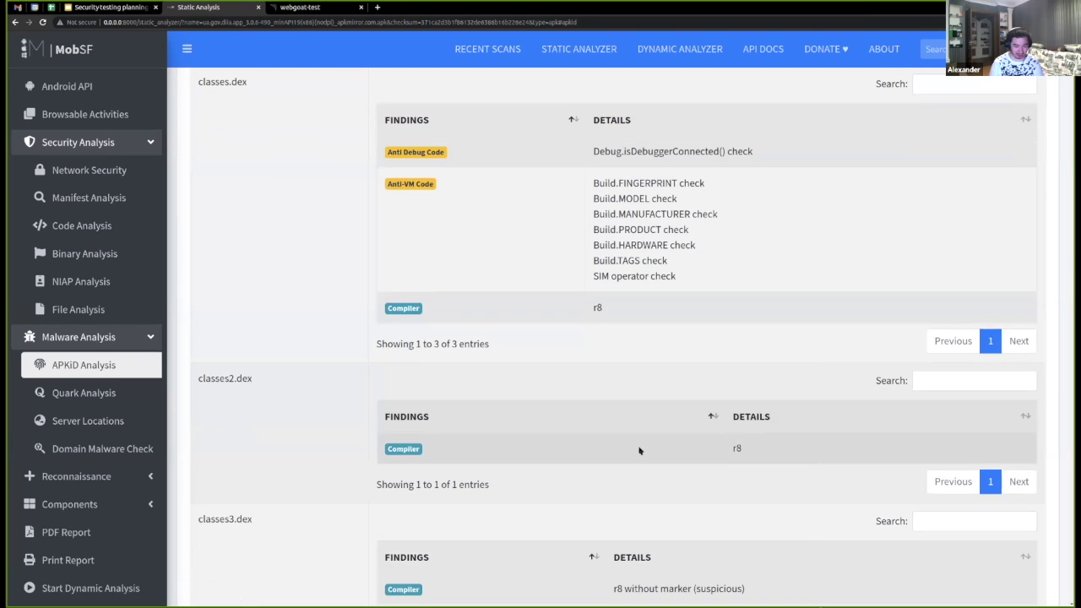
scroll(640, 450, "down", 5)
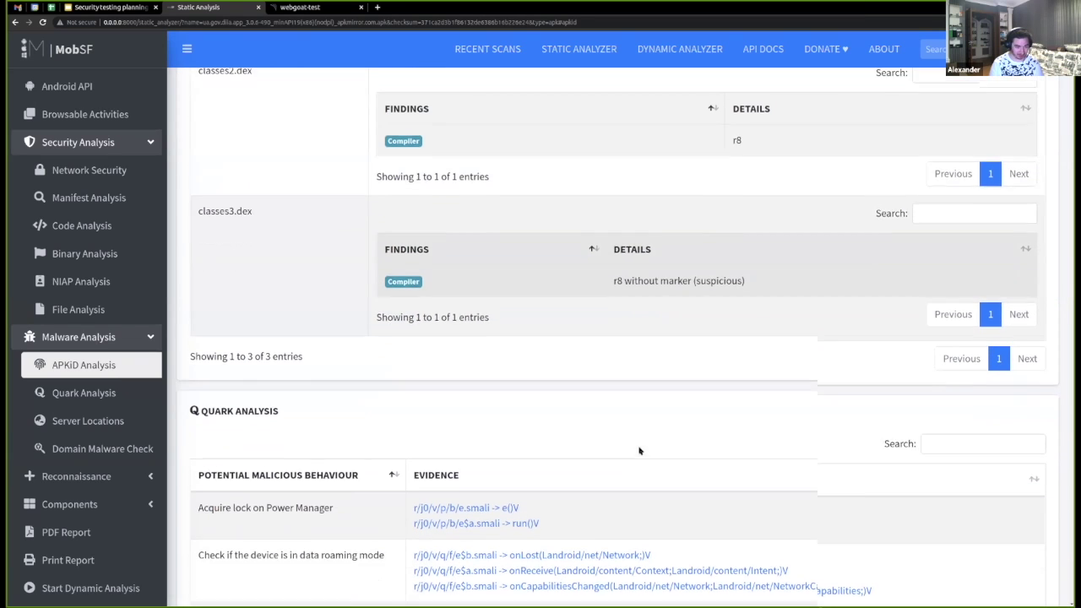
Review the server locations map and the Domain Malware Check, highlighting accounts.google.com, diia-app-3548b.firebaseio.com and ca.diia.gov.ua
left_click(144, 427)
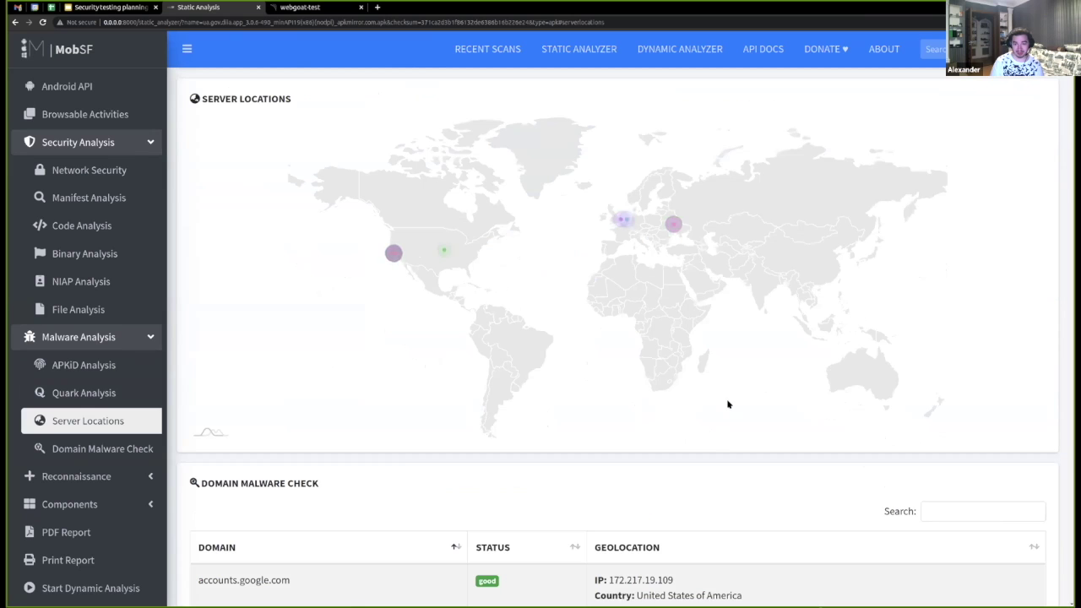
mouse_move(673, 226)
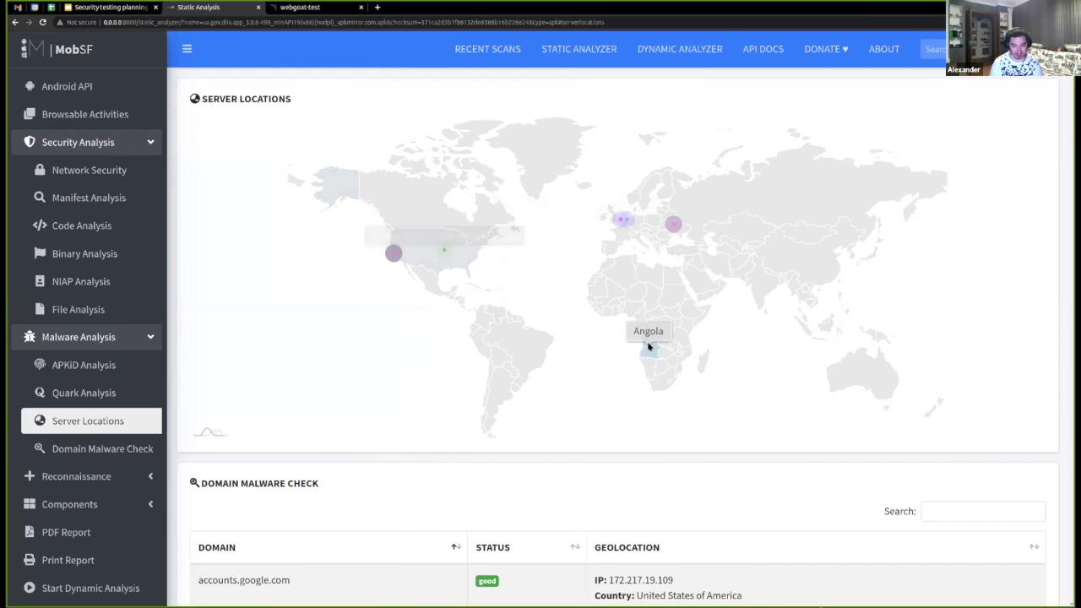
scroll(565, 437, "down", 5)
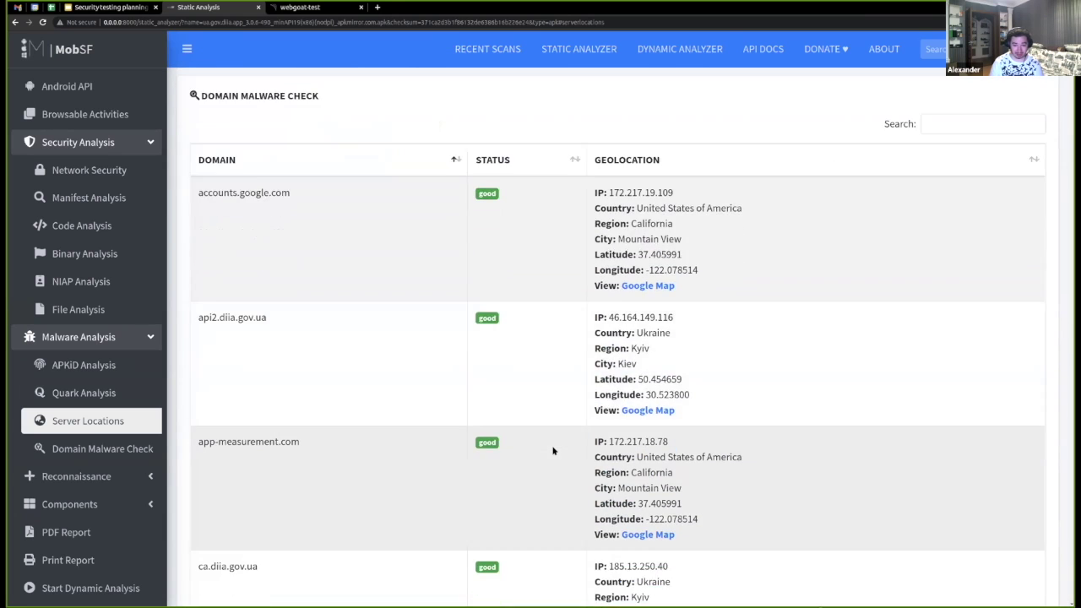
scroll(553, 451, "down", 1)
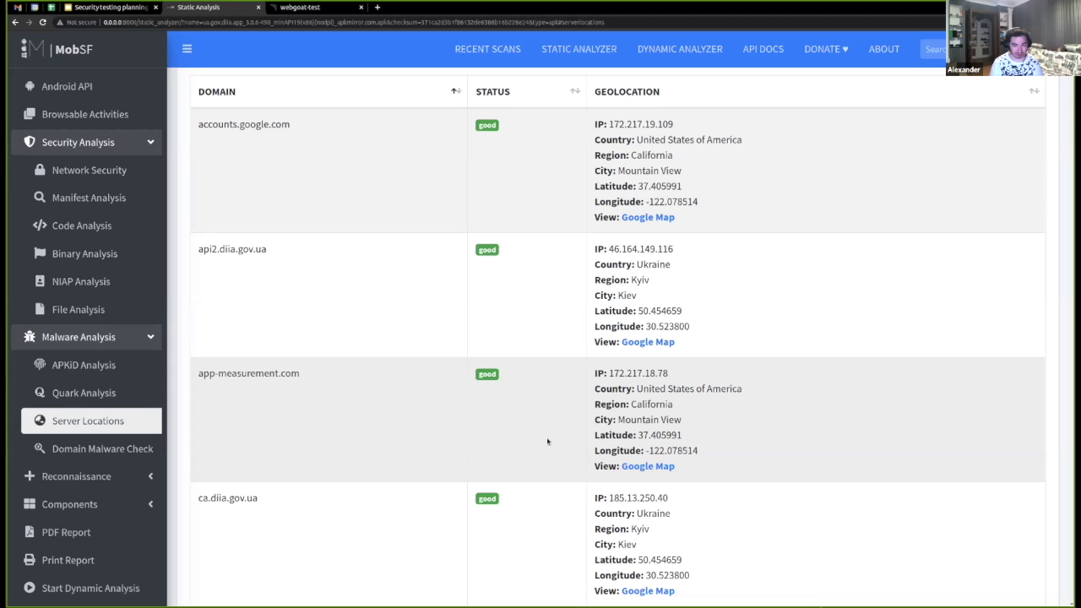
double_click(285, 125)
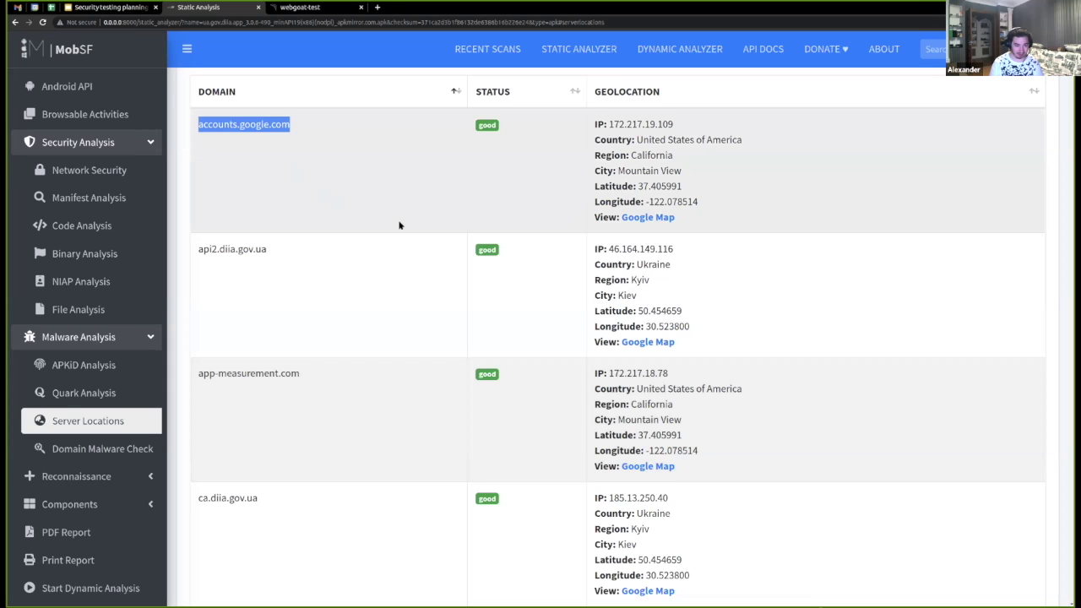
scroll(398, 225, "down", 1)
scroll(396, 227, "down", 1)
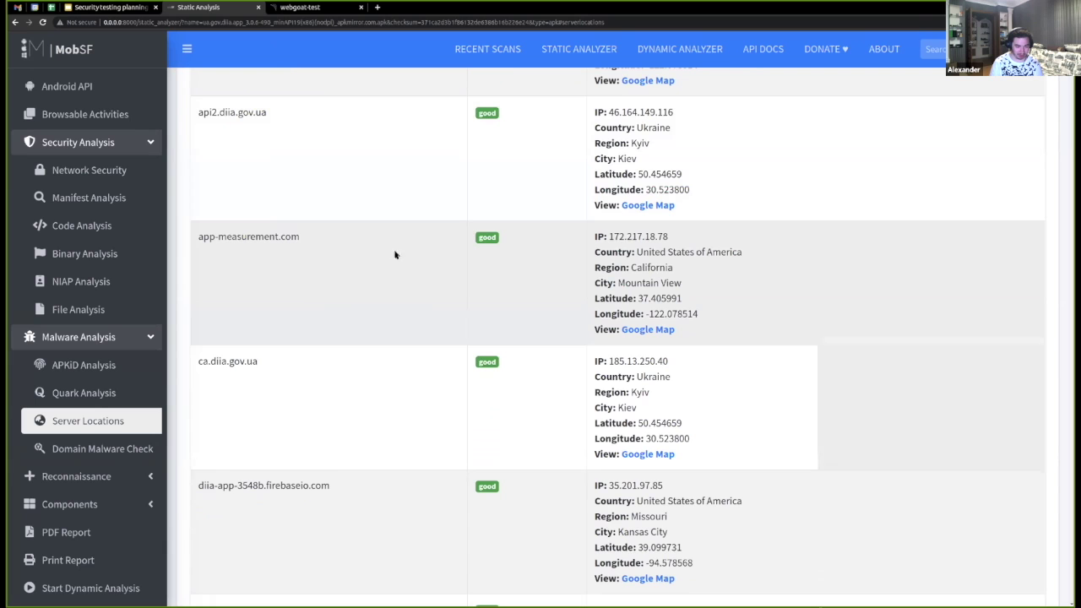
scroll(344, 509, "up", 2)
scroll(345, 509, "down", 2)
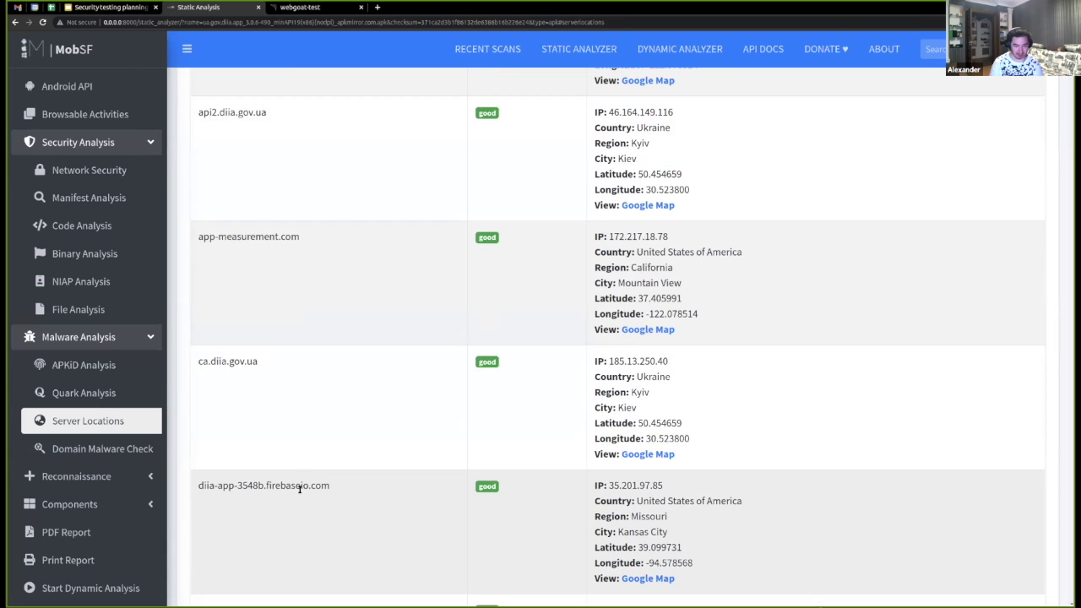
triple_click(300, 488)
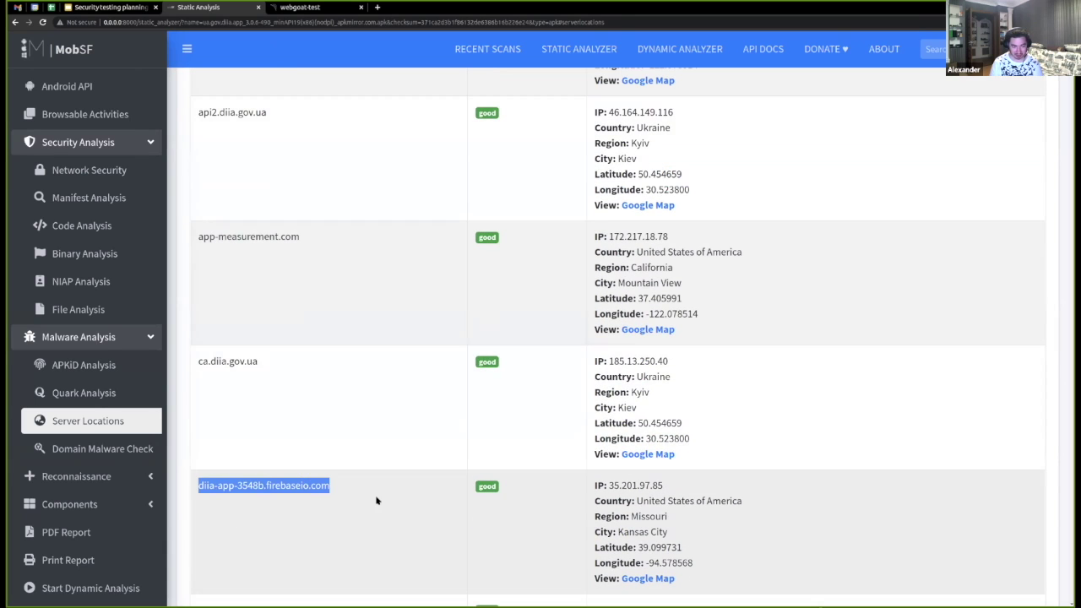
triple_click(240, 361)
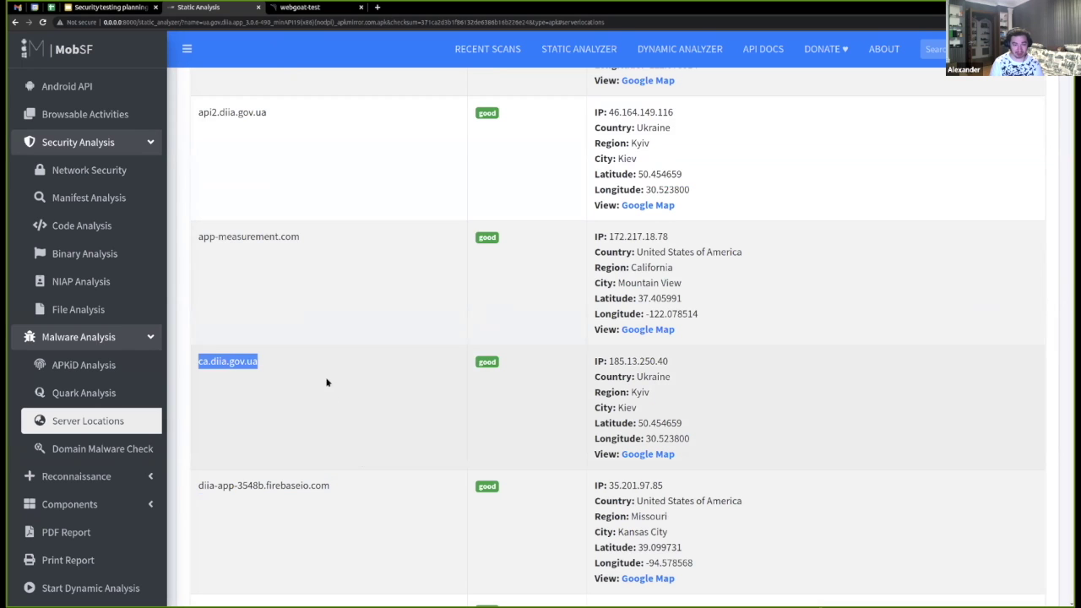
Examine the first page of checked domains, highlighting parts of app-measurement.com and api2.diia.gov.ua
scroll(309, 335, "up", 1)
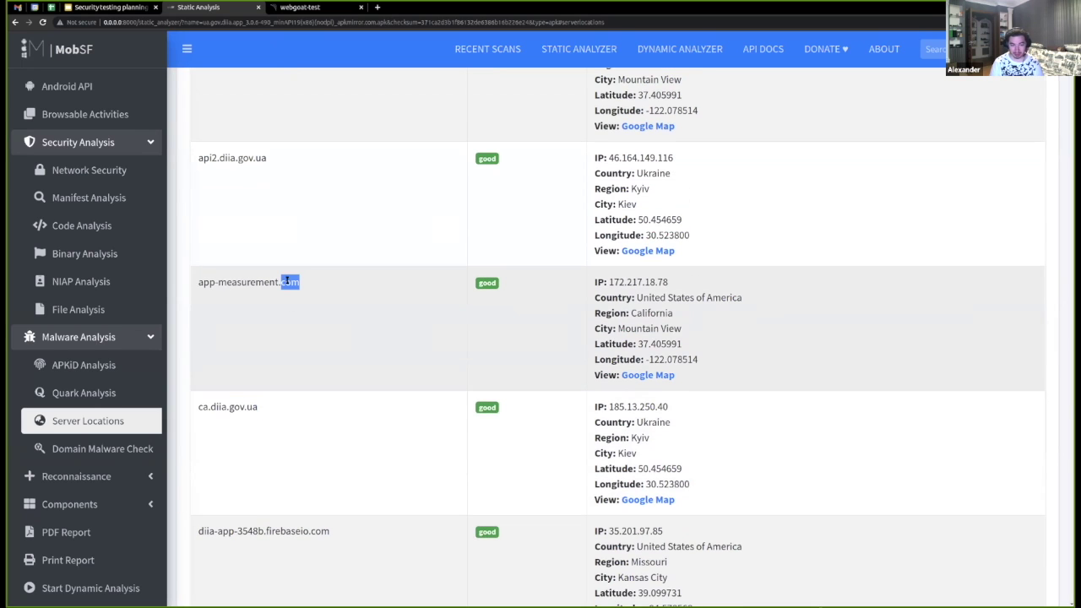
triple_click(287, 282)
double_click(243, 159)
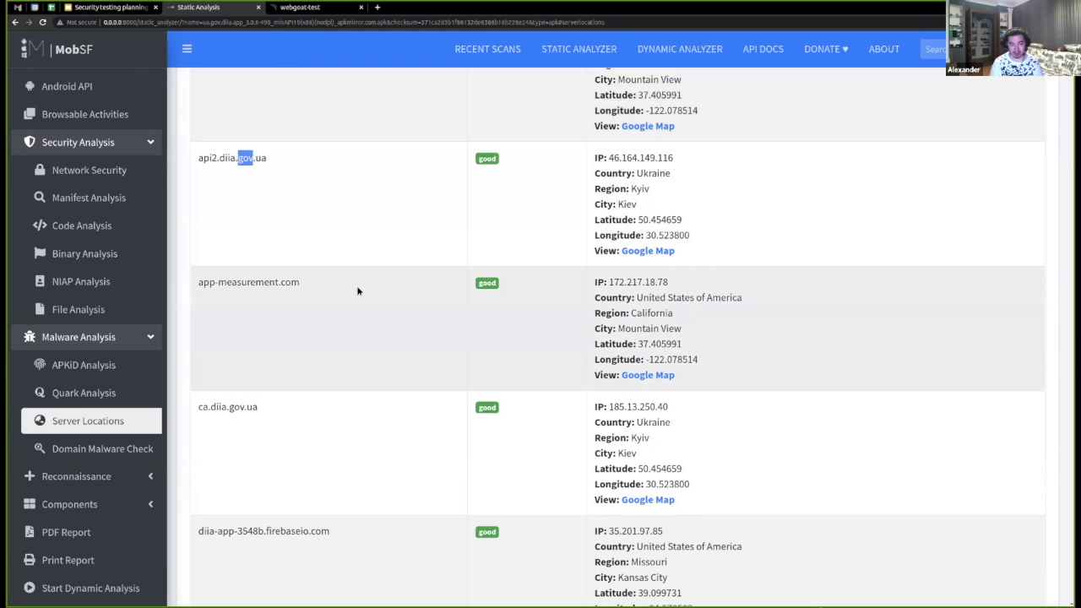
scroll(402, 351, "down", 1)
scroll(402, 352, "down", 4)
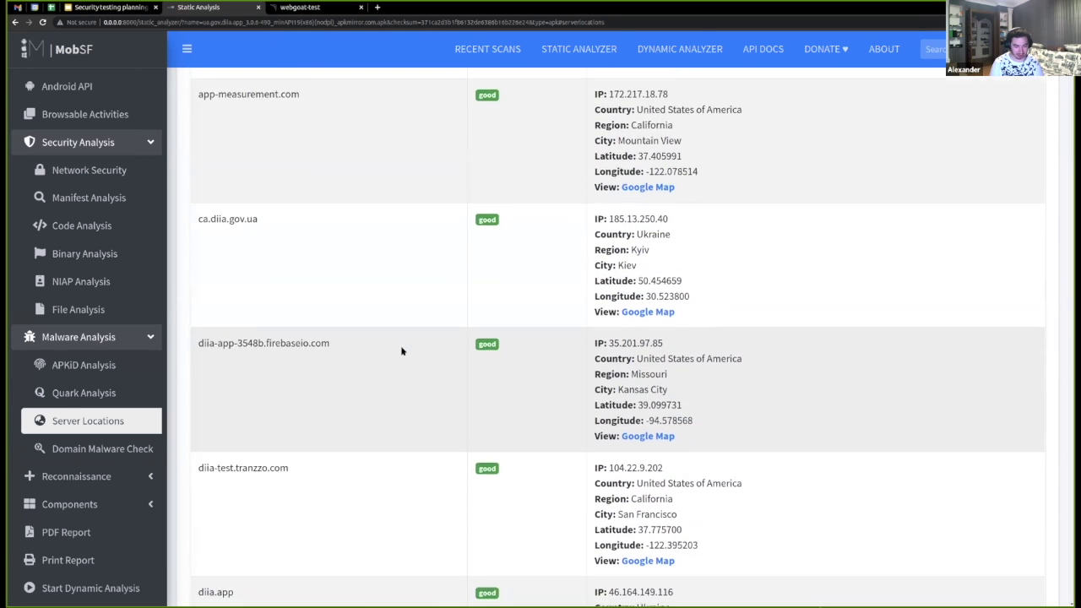
scroll(402, 351, "down", 7)
scroll(402, 352, "down", 6)
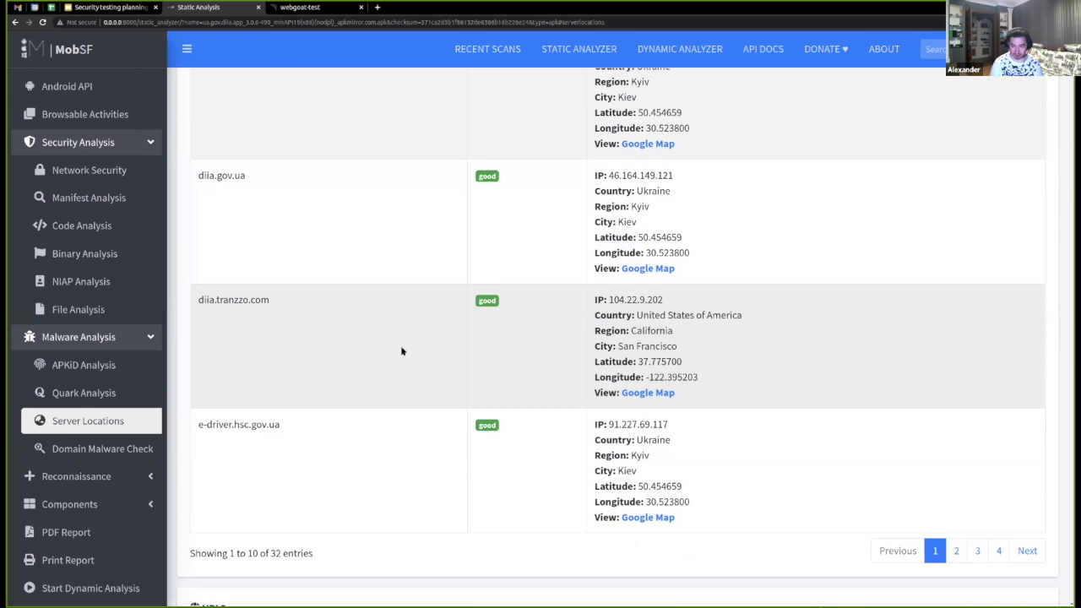
Reduce the page zoom to 125%, return to Server Locations and examine the remaining domains on the first page of the malware check
key("ctrl+minus")
key("ctrl+minus")
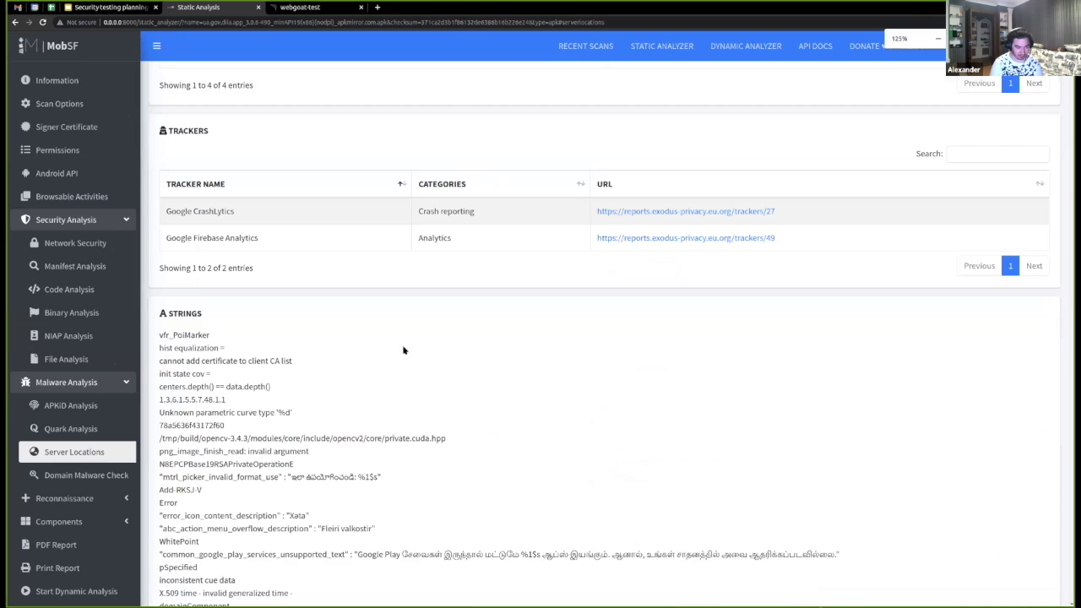
scroll(404, 349, "down", 4)
left_click(96, 453)
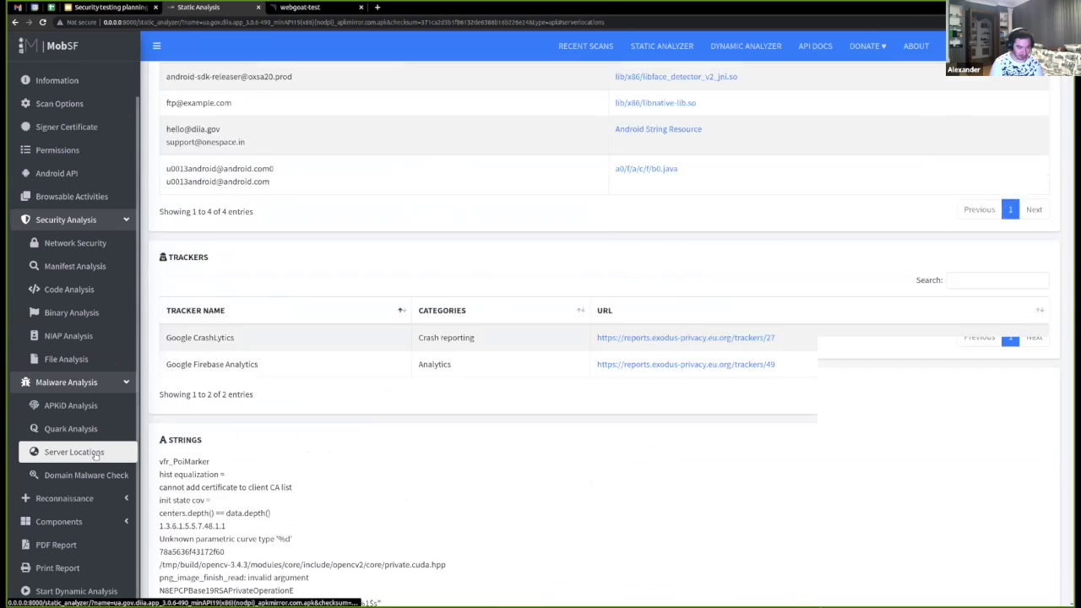
scroll(367, 410, "down", 4)
scroll(374, 406, "down", 6)
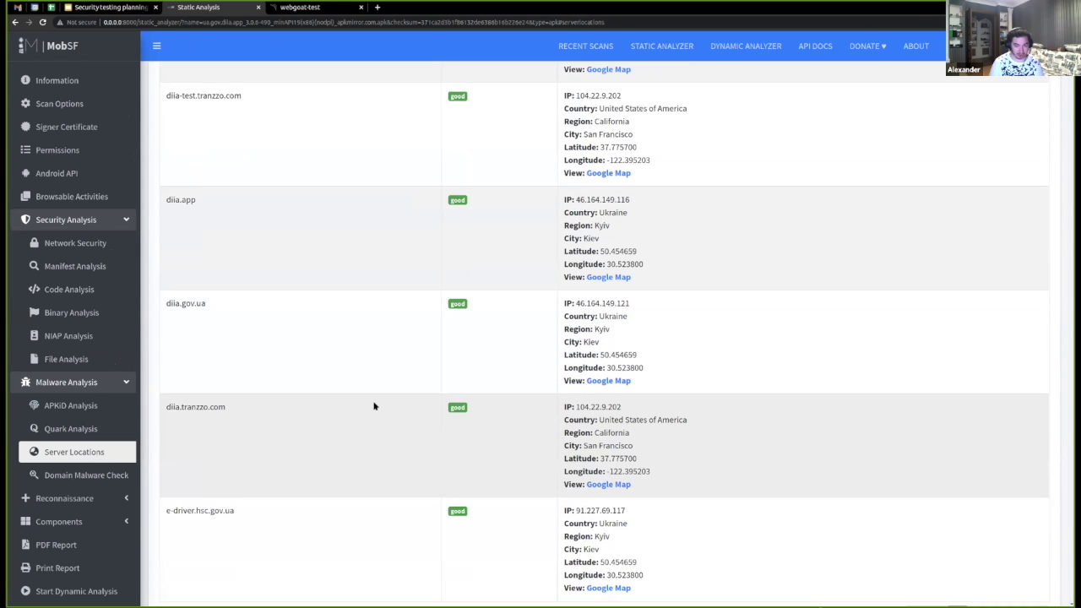
scroll(374, 406, "down", 3)
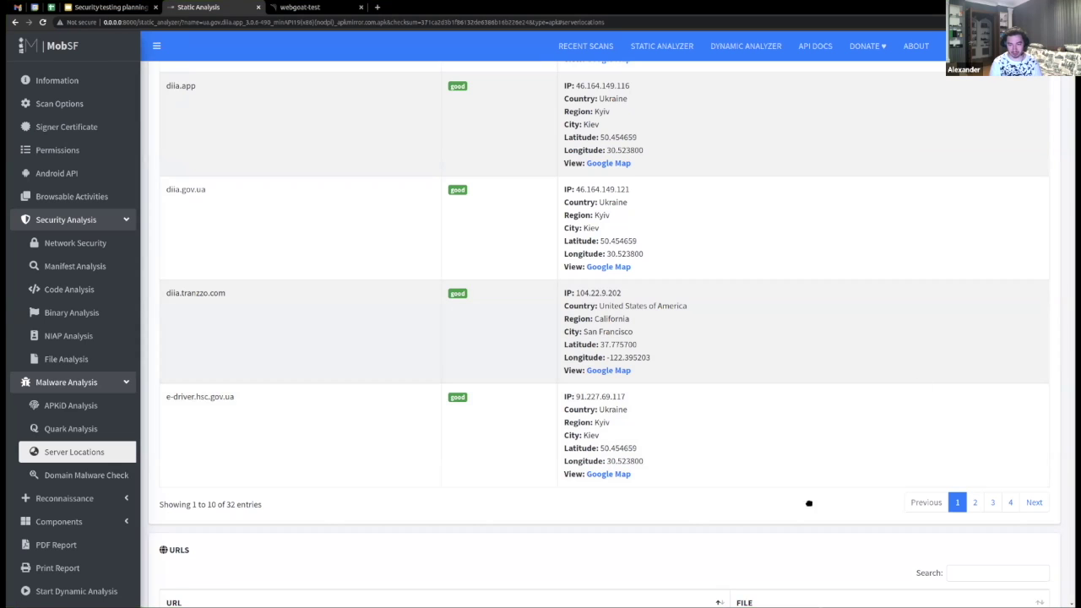
Examine the second page of Domain Malware Check entries with their geolocations, and return to the first page
left_click(1034, 502)
scroll(516, 379, "up", 2)
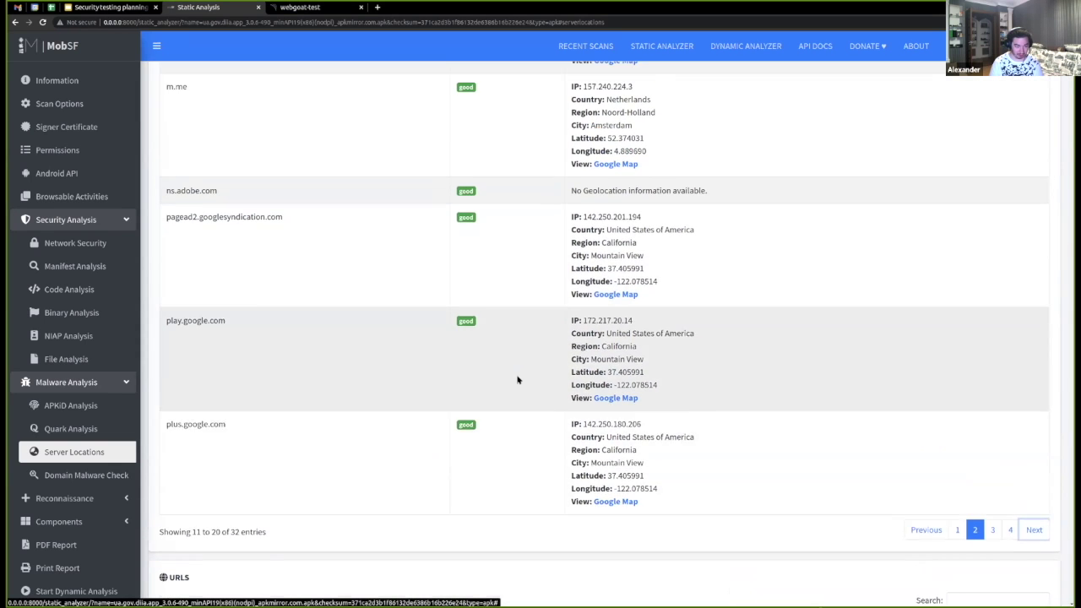
scroll(376, 393, "up", 2)
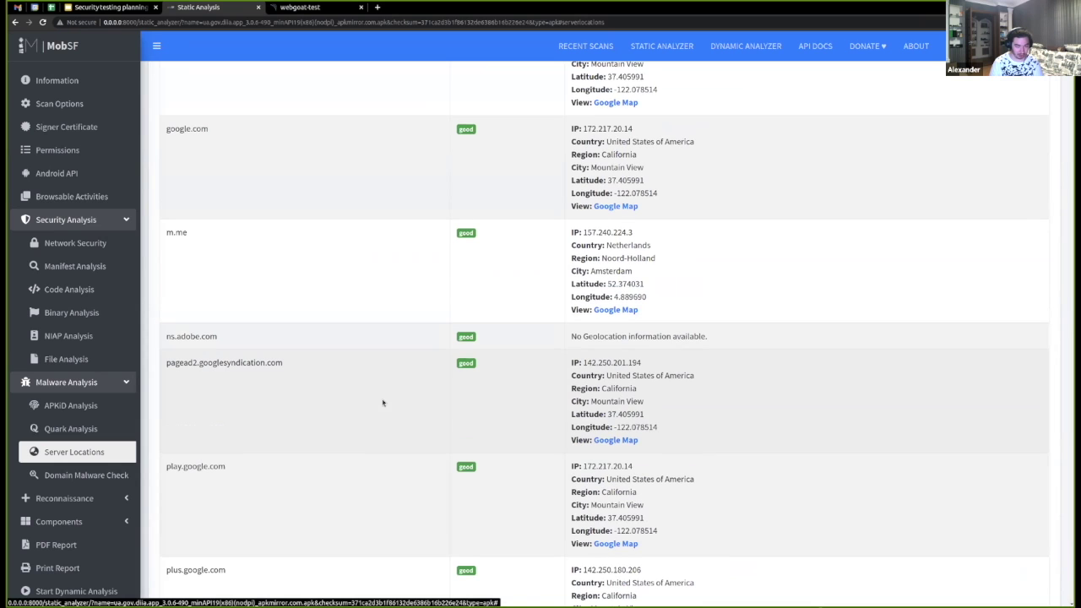
scroll(382, 402, "up", 4)
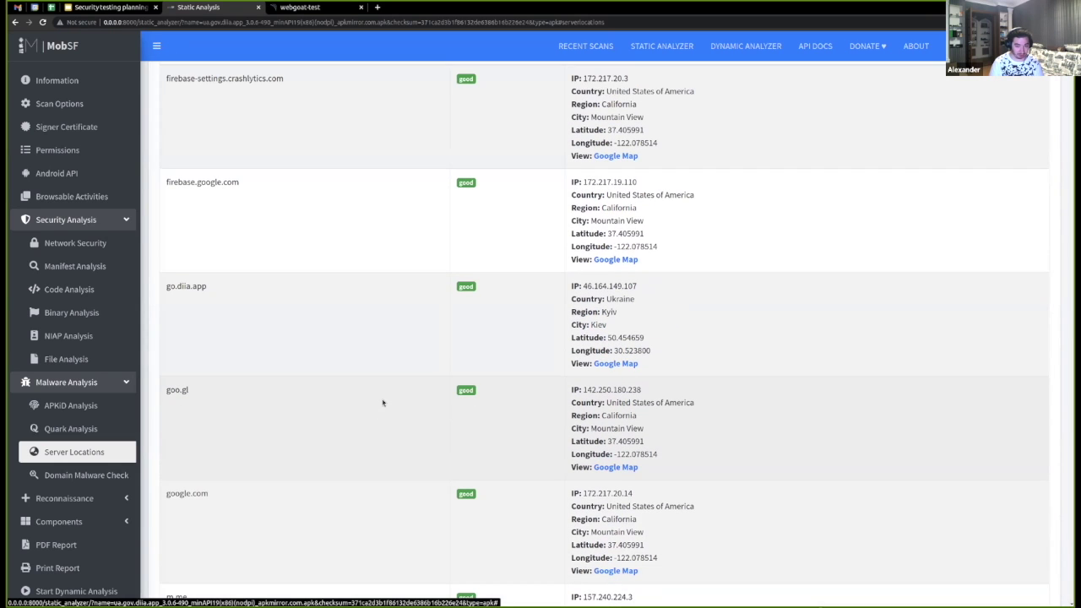
scroll(382, 403, "up", 1)
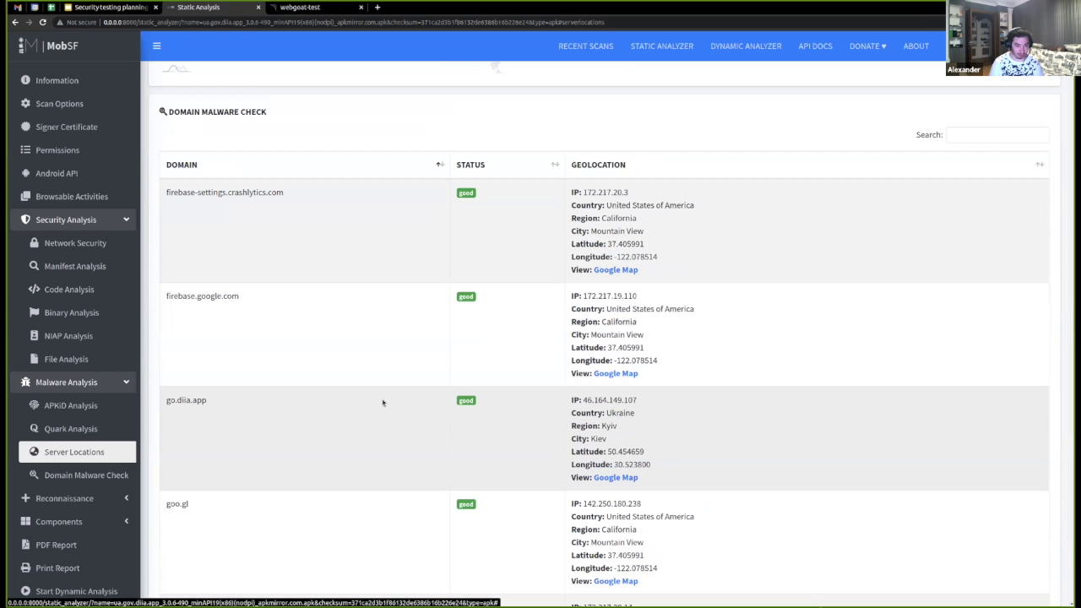
scroll(893, 393, "down", 6)
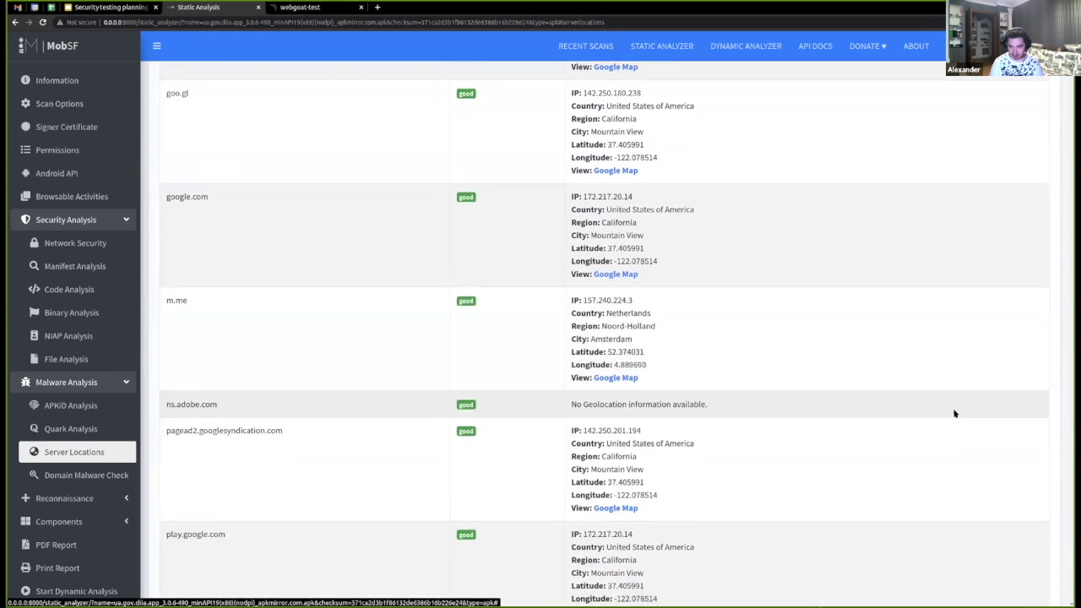
scroll(956, 417, "down", 1)
left_click(1034, 493)
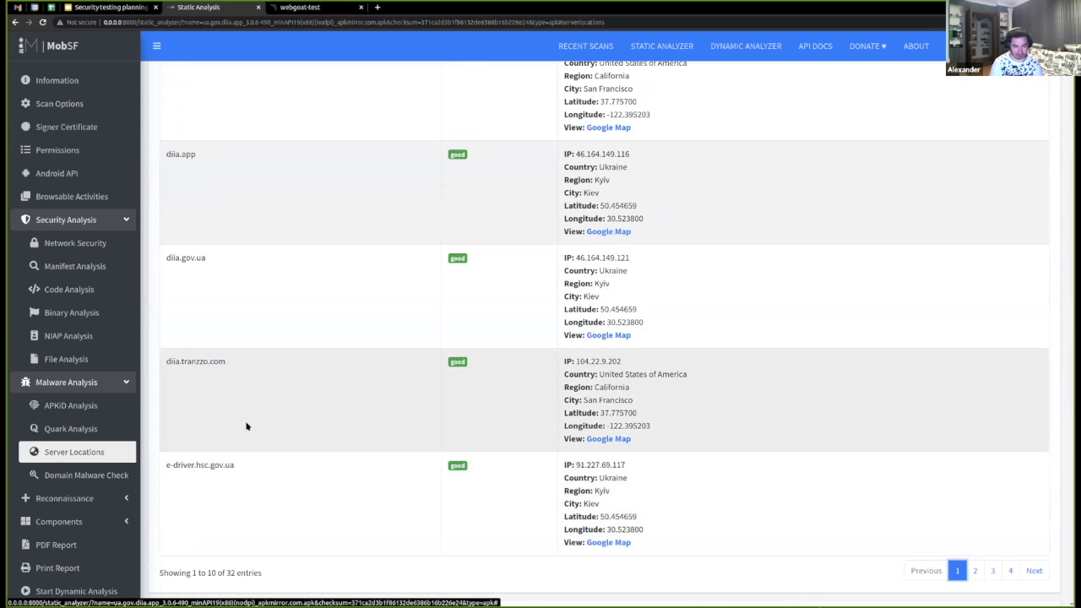
Highlight diia-app-3548b.firebaseio.com among the checked domains and examine the URLs table with its source files
scroll(251, 448, "up", 1)
scroll(251, 449, "up", 3)
left_click_drag(268, 265, 165, 269)
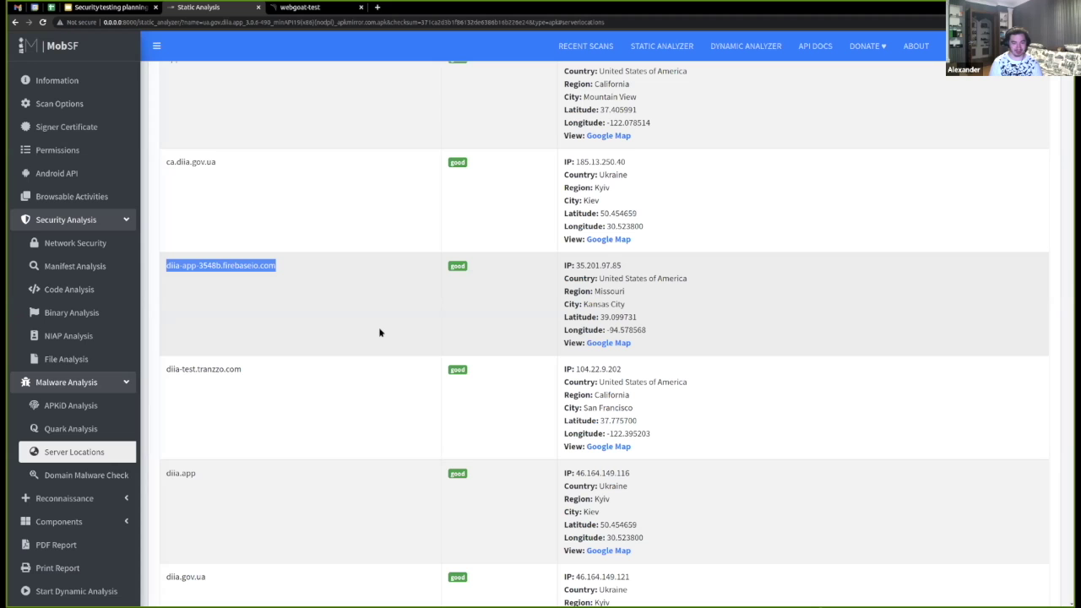
scroll(551, 344, "down", 5)
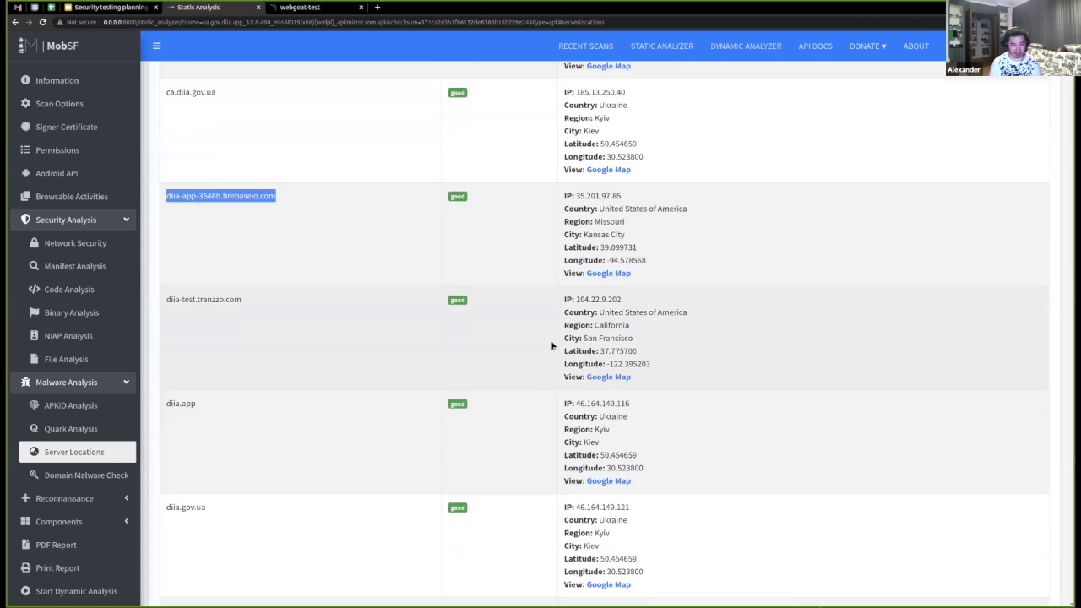
scroll(552, 345, "down", 3)
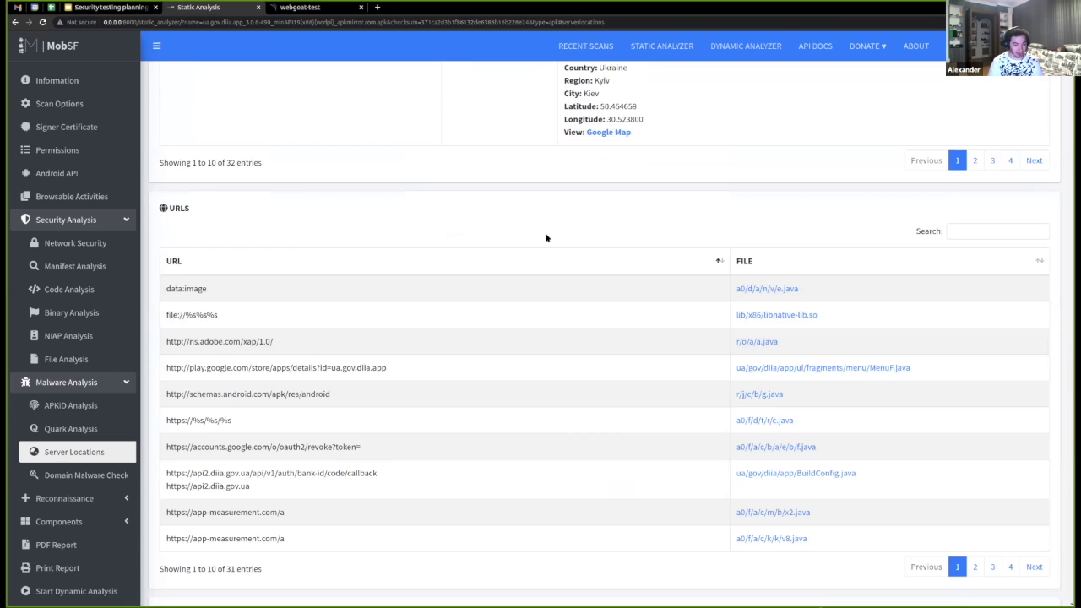
scroll(147, 313, "down", 1)
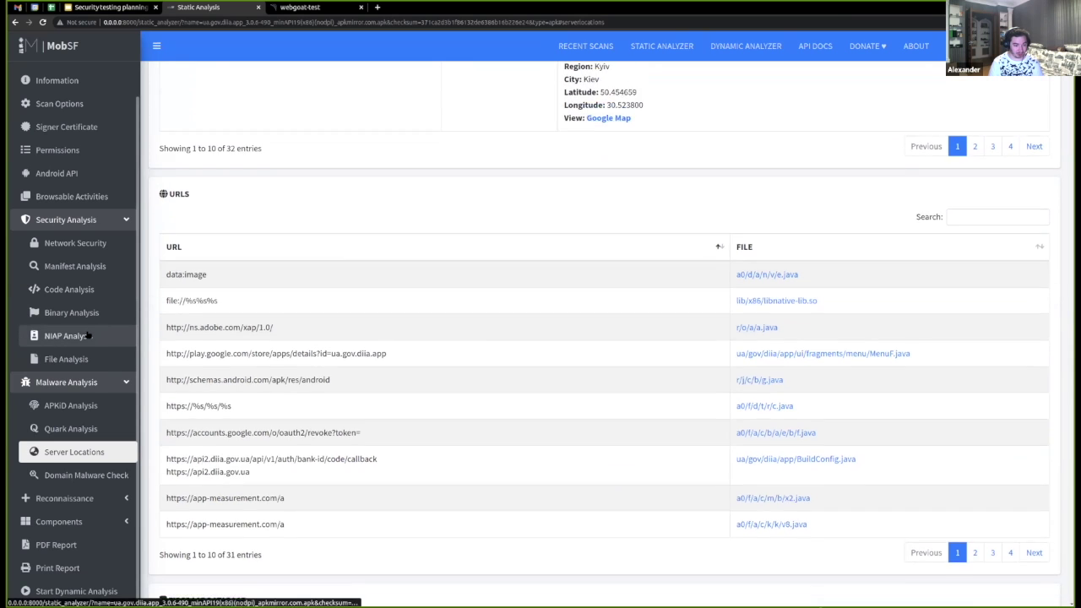
Revisit the Domain Malware Check, expand the Reconnaissance section and open its URLs list
left_click(92, 476)
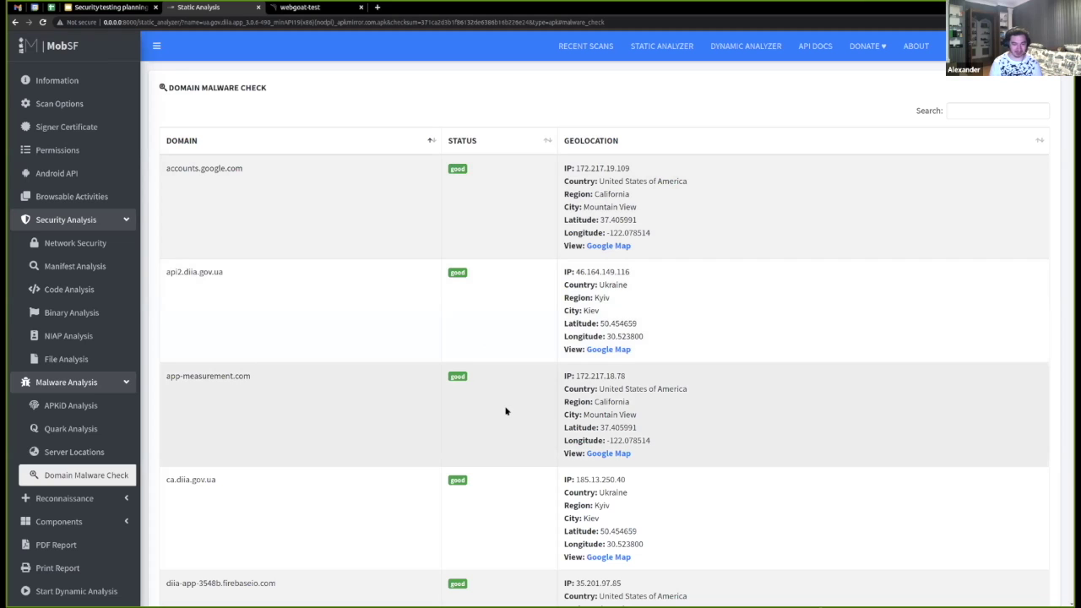
left_click(64, 498)
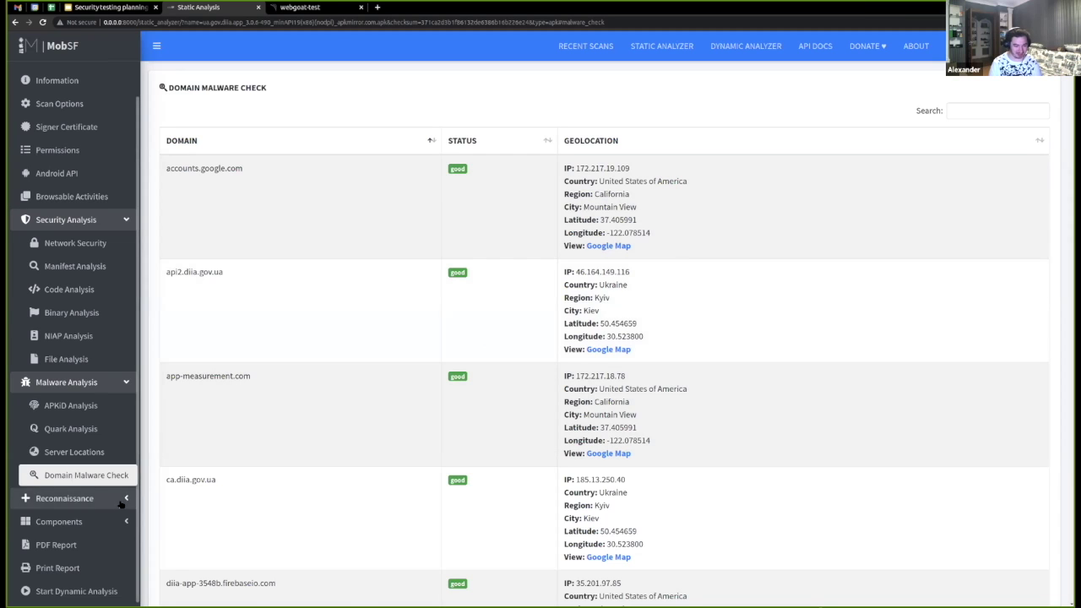
scroll(136, 405, "down", 3)
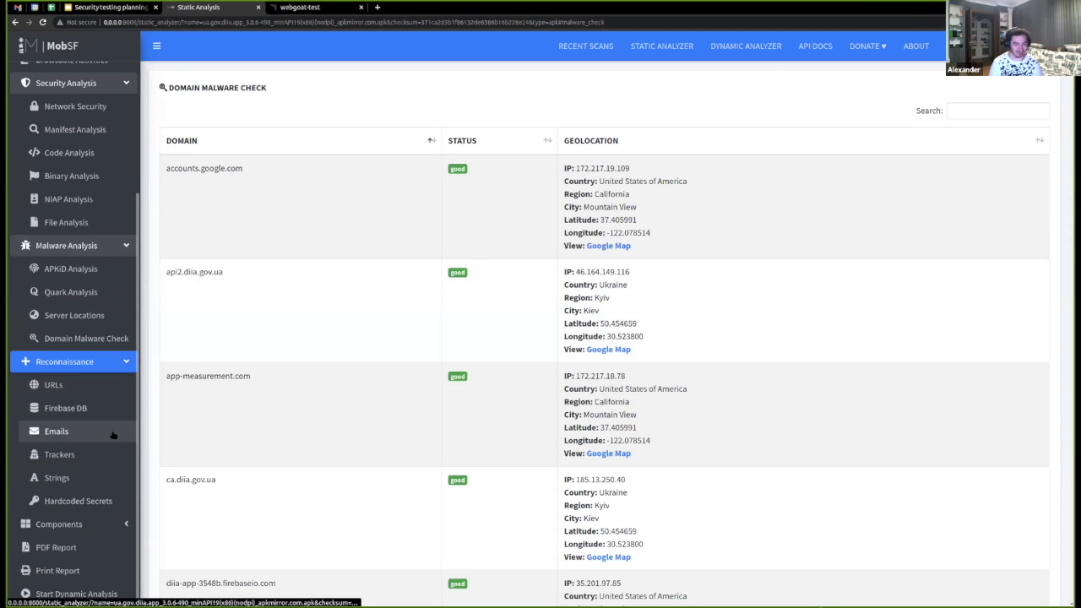
left_click(118, 387)
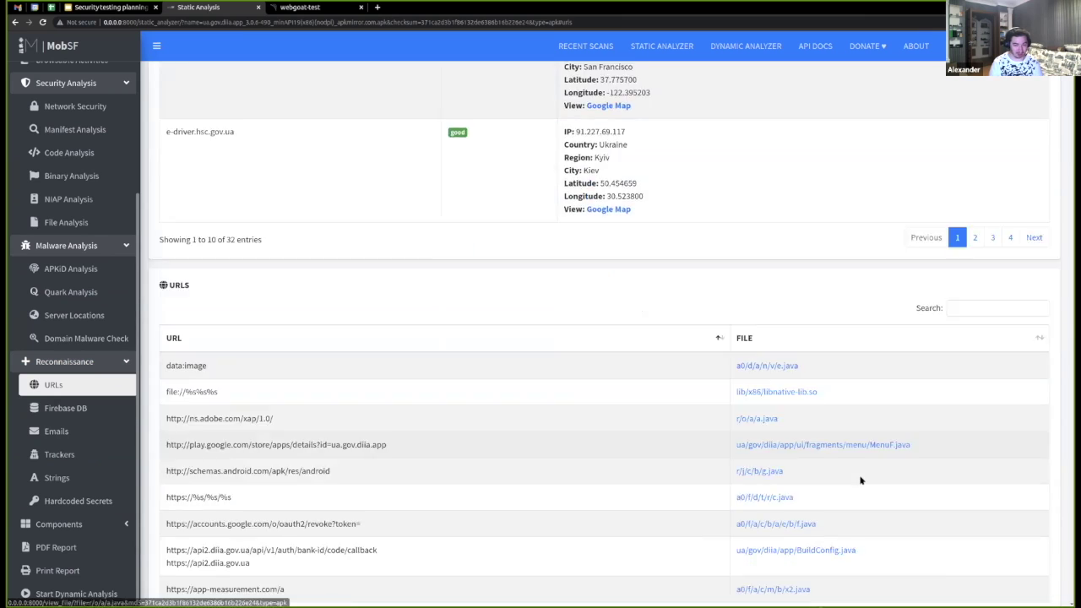
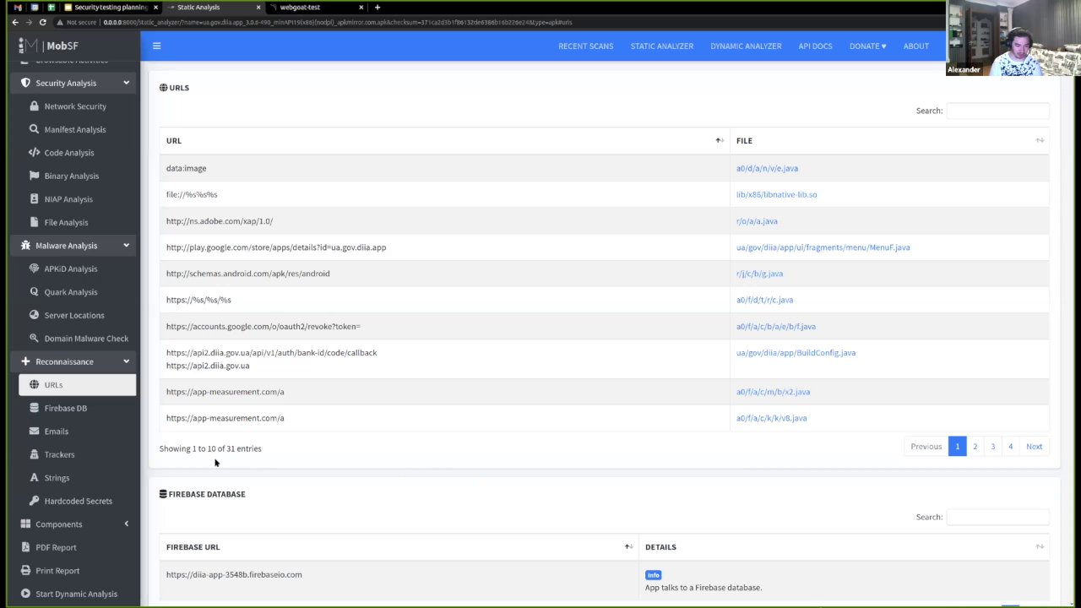
Review the hardcoded secrets, highlighting the Google API key entries, and look through the app's libraries and files
left_click(95, 501)
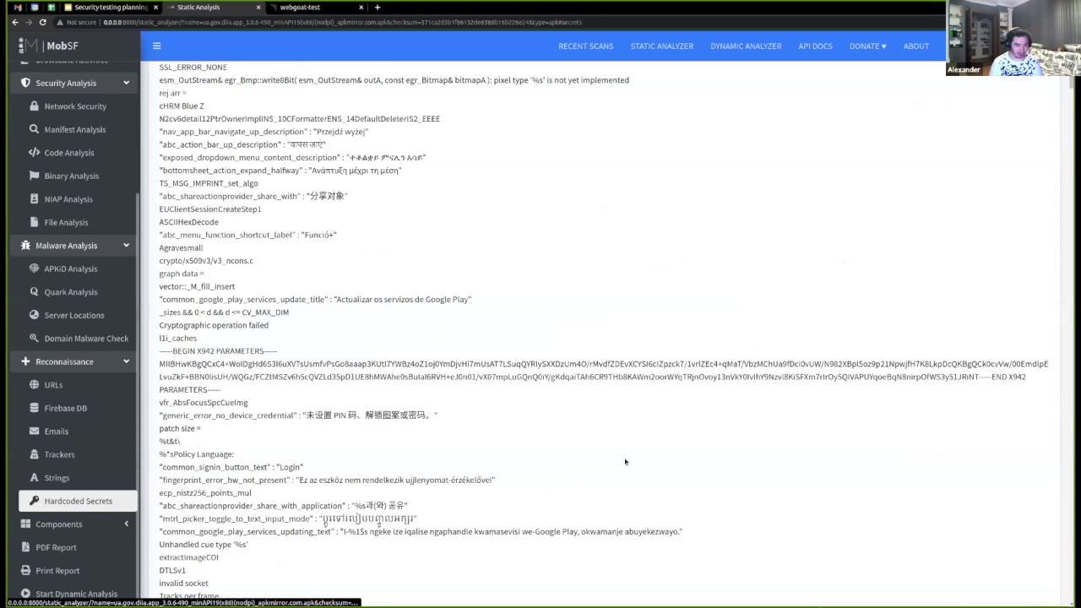
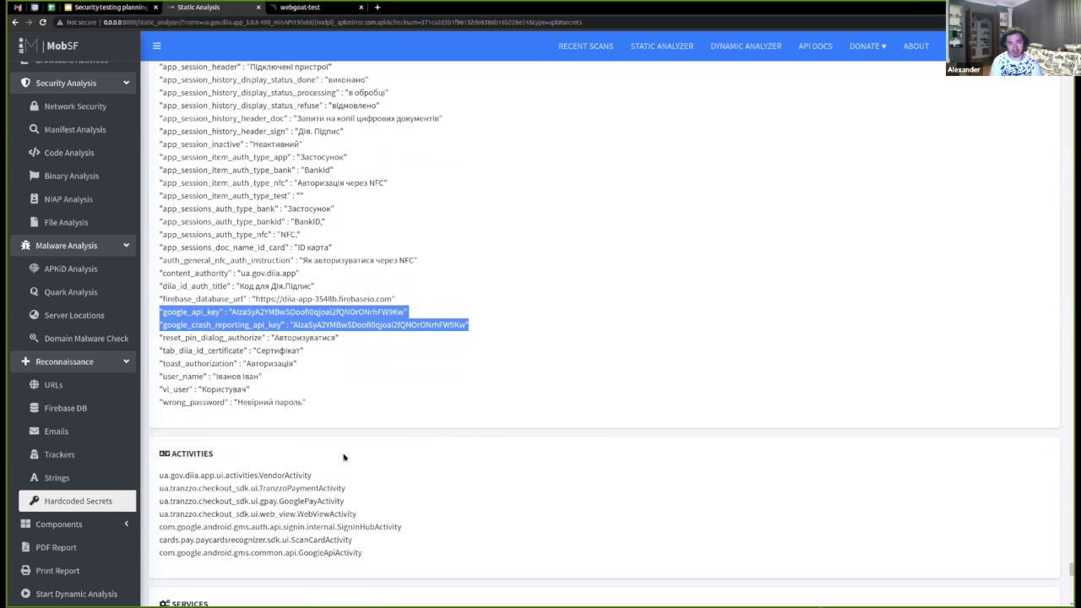
scroll(93, 477, "down", 1)
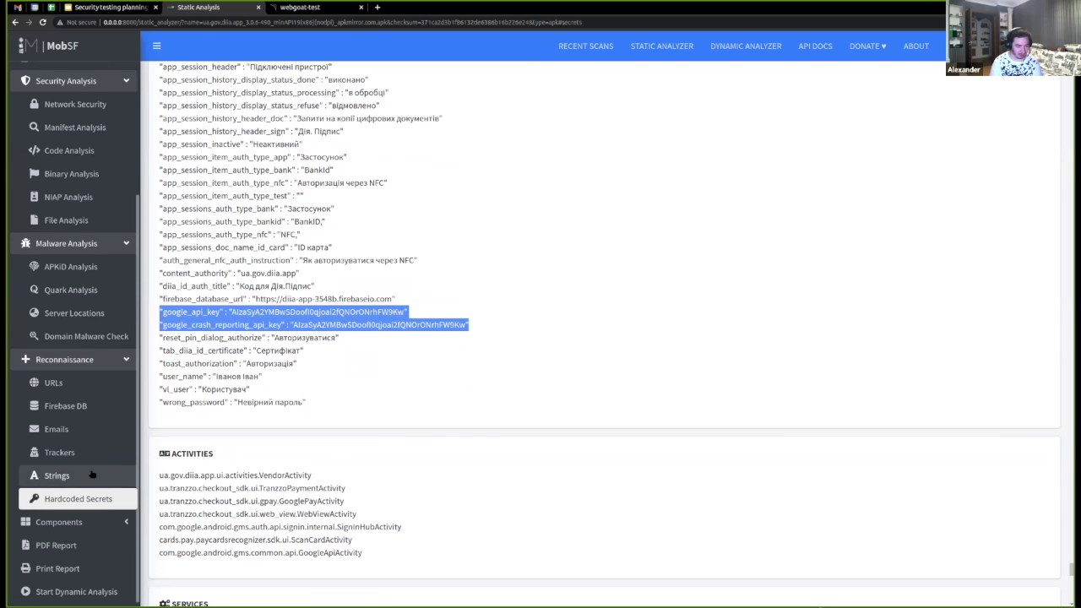
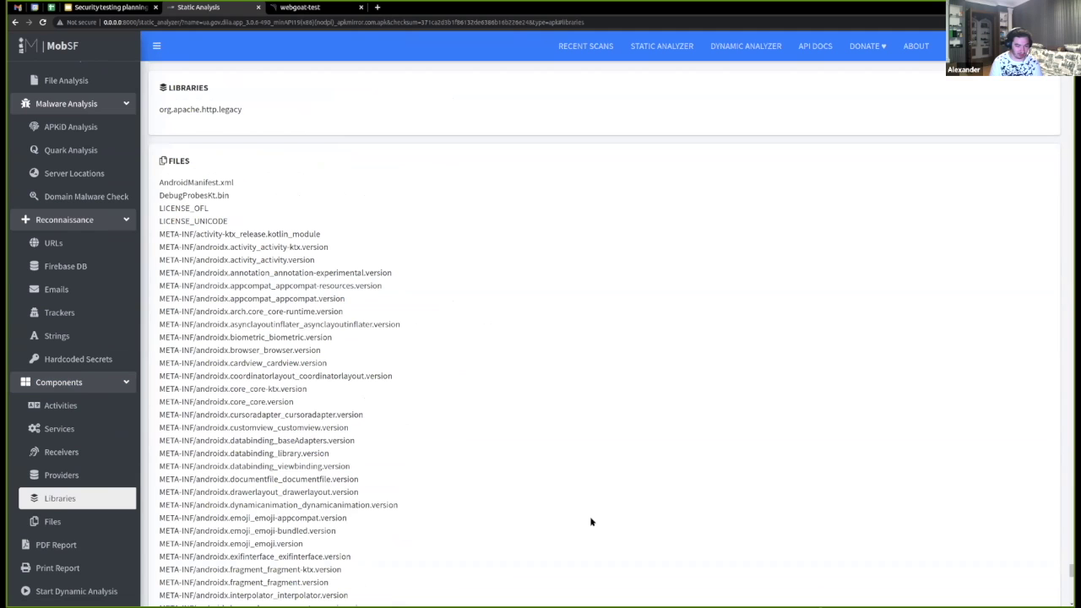
scroll(591, 521, "down", 3)
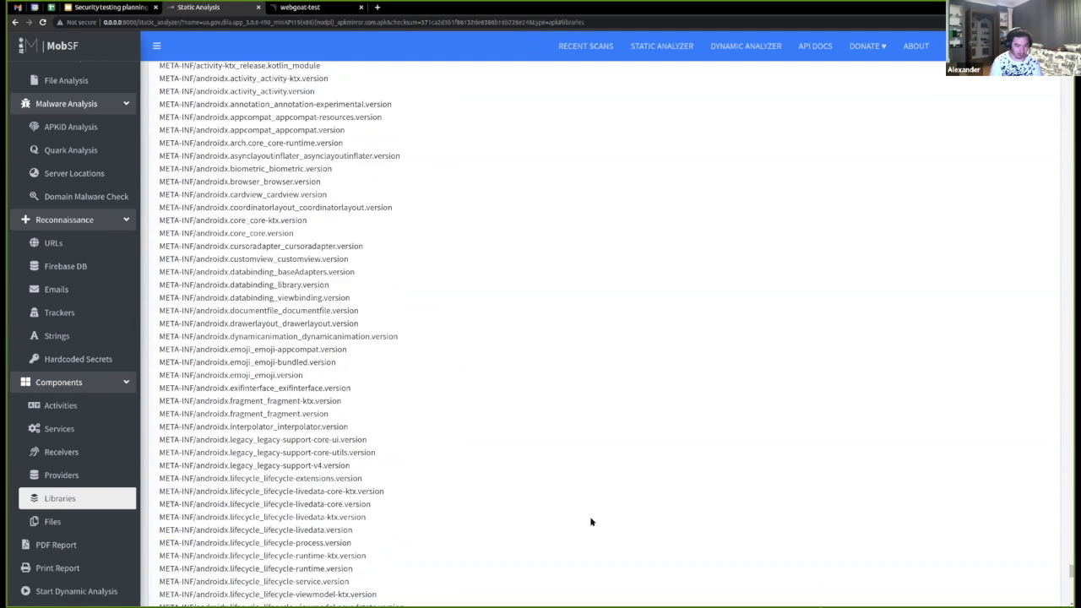
scroll(591, 521, "down", 3)
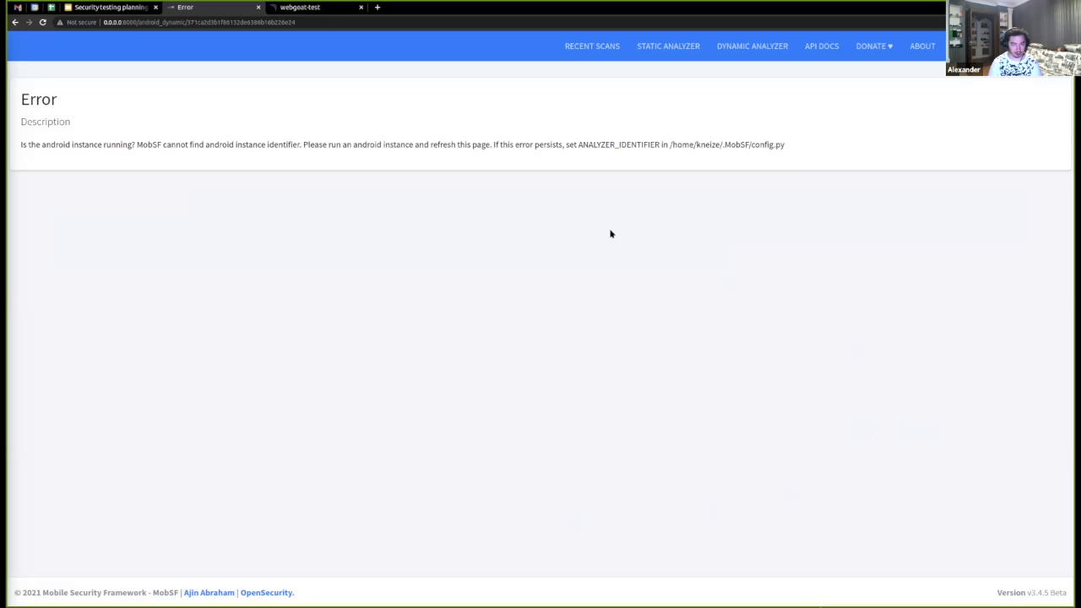
Switch to SonarQube, view the webgoat-test overview and open the list of all projects
left_click(309, 10)
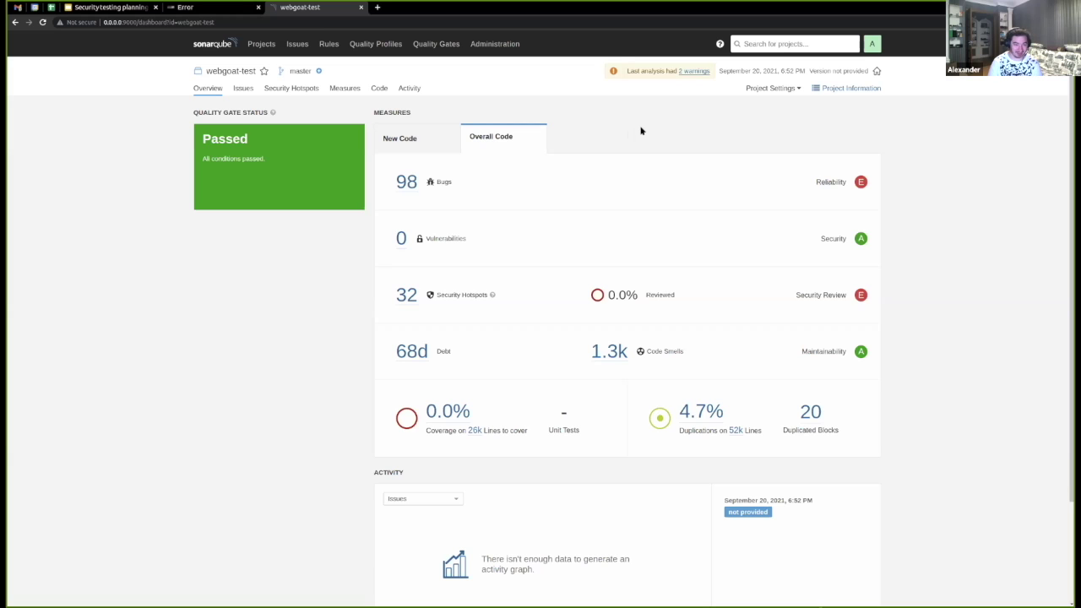
left_click(261, 43)
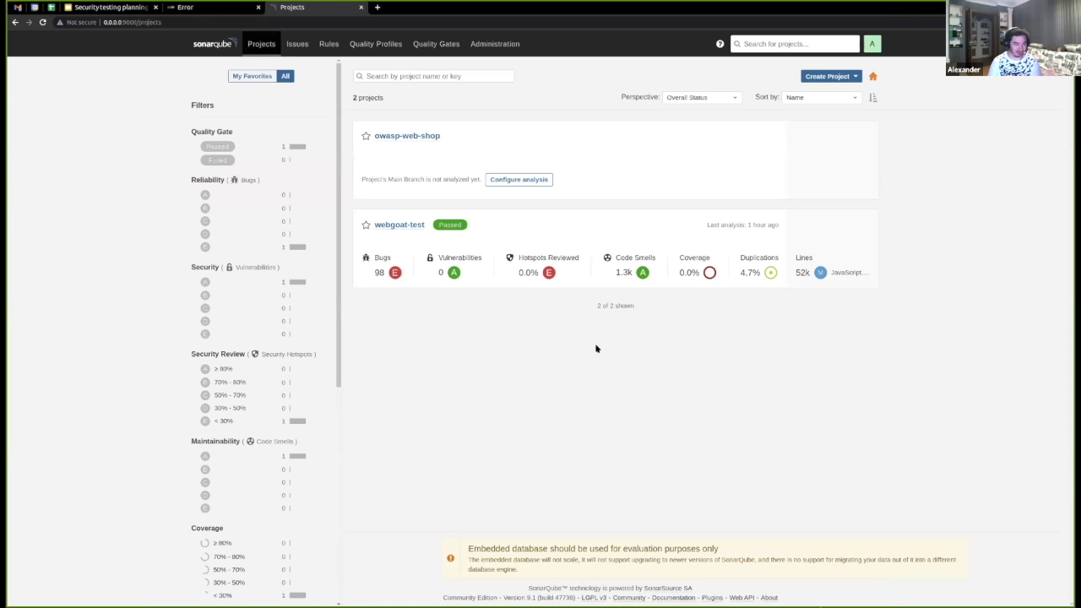
left_click(101, 23)
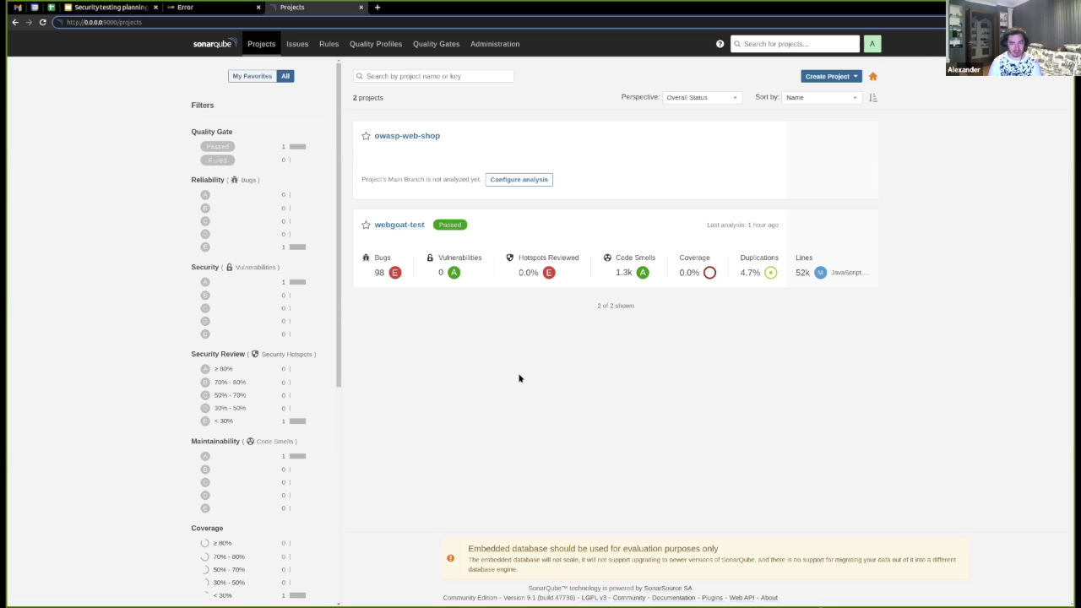
Open the webgoat-test project's bugs and view the code of the issue "Call lesson.isPresent() before accessing the value"
left_click(409, 228)
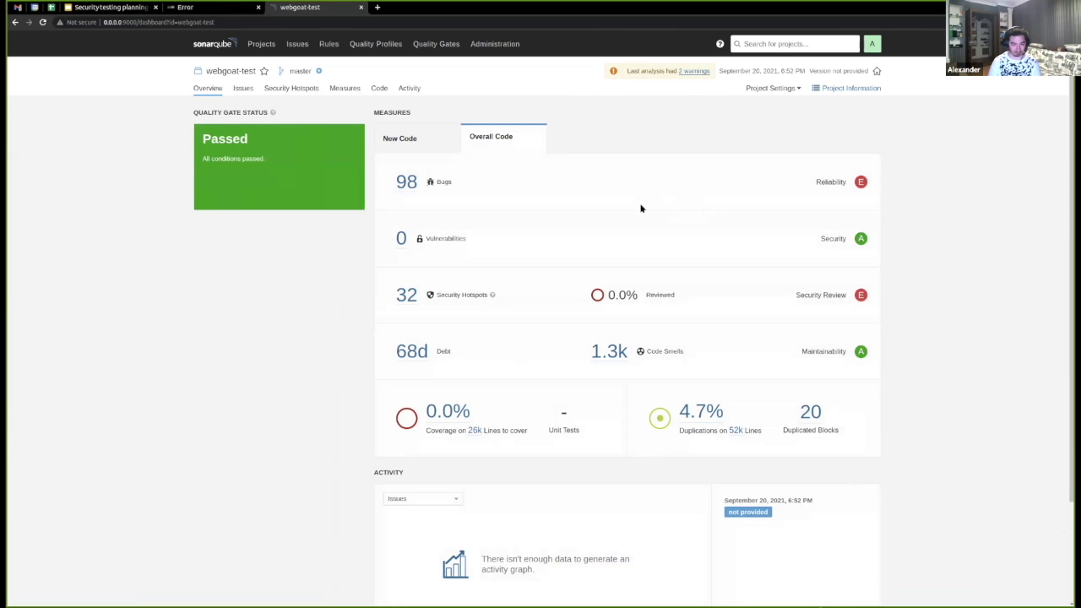
left_click(407, 182)
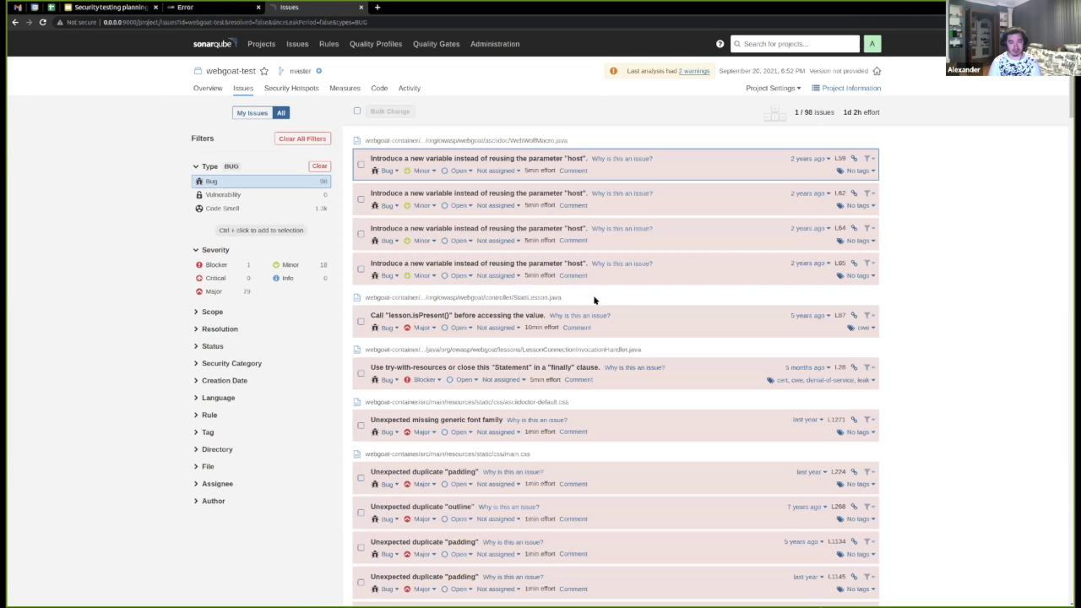
left_click(642, 319)
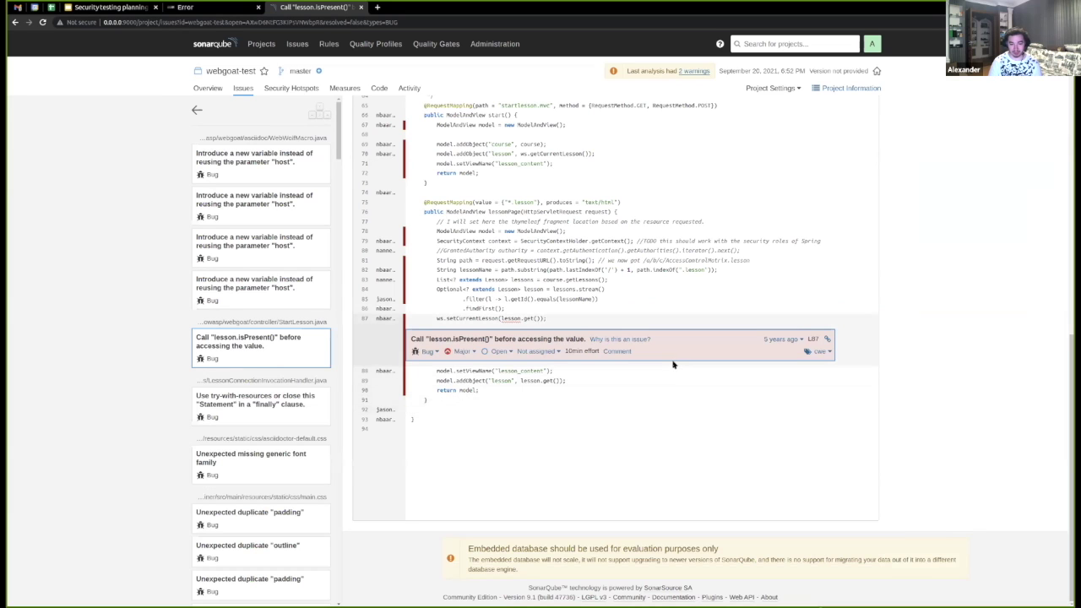
Open the explanation of the lesson.isPresent() issue, read the rule description and noncompliant code examples, and minimize it
left_click(639, 339)
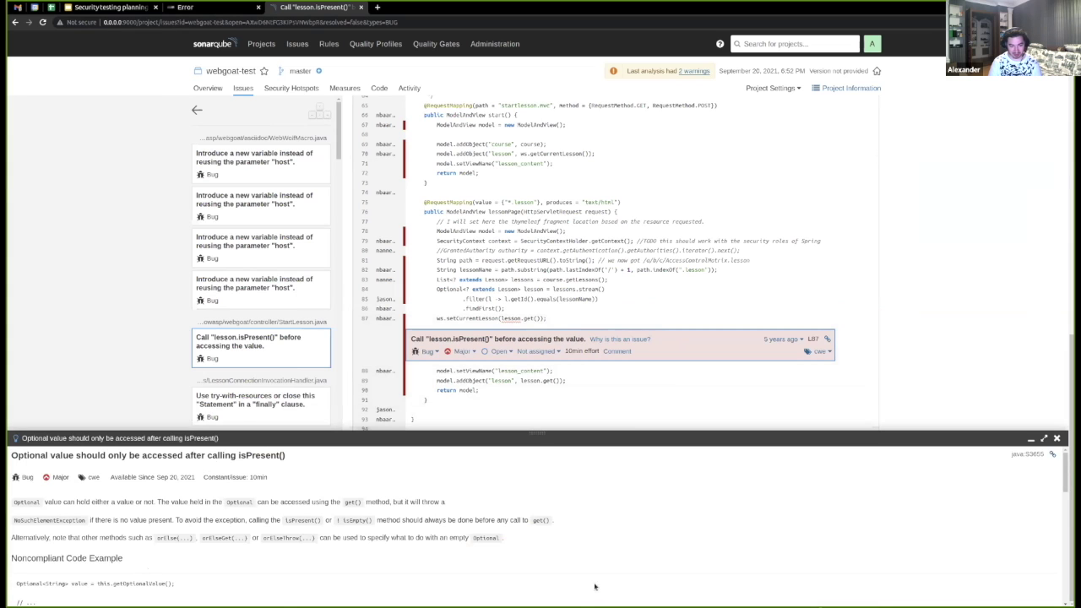
scroll(598, 543, "down", 1)
scroll(598, 543, "down", 1)
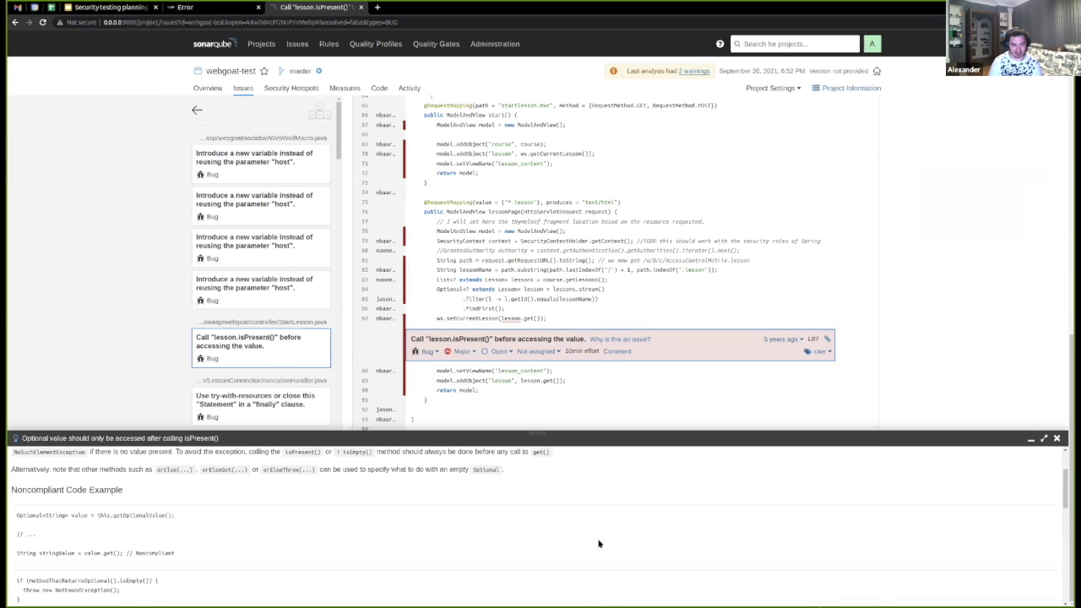
scroll(598, 543, "down", 2)
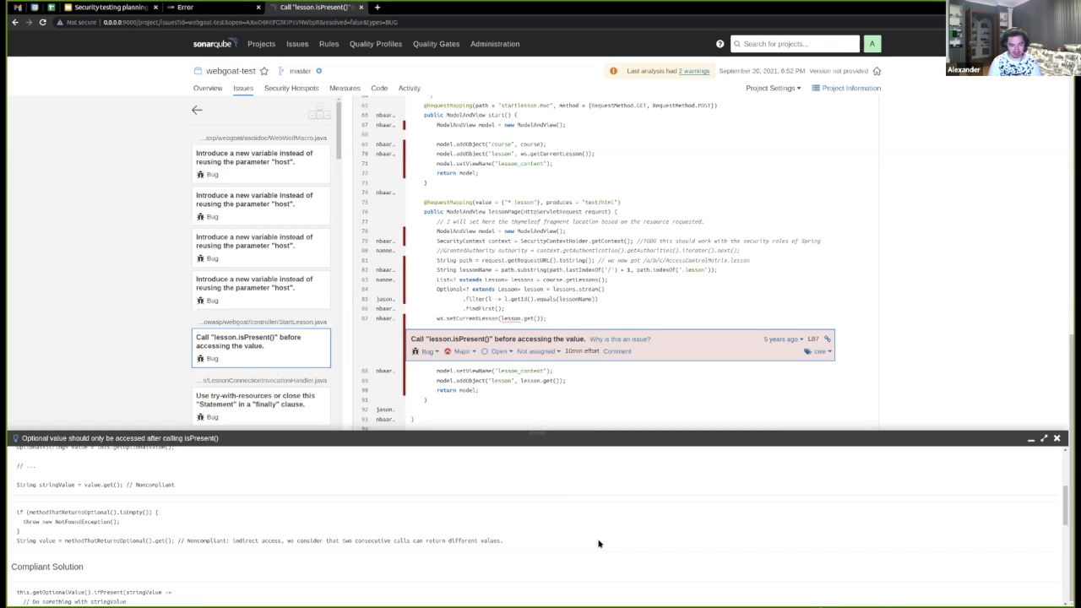
scroll(536, 550, "up", 1)
scroll(533, 550, "up", 2)
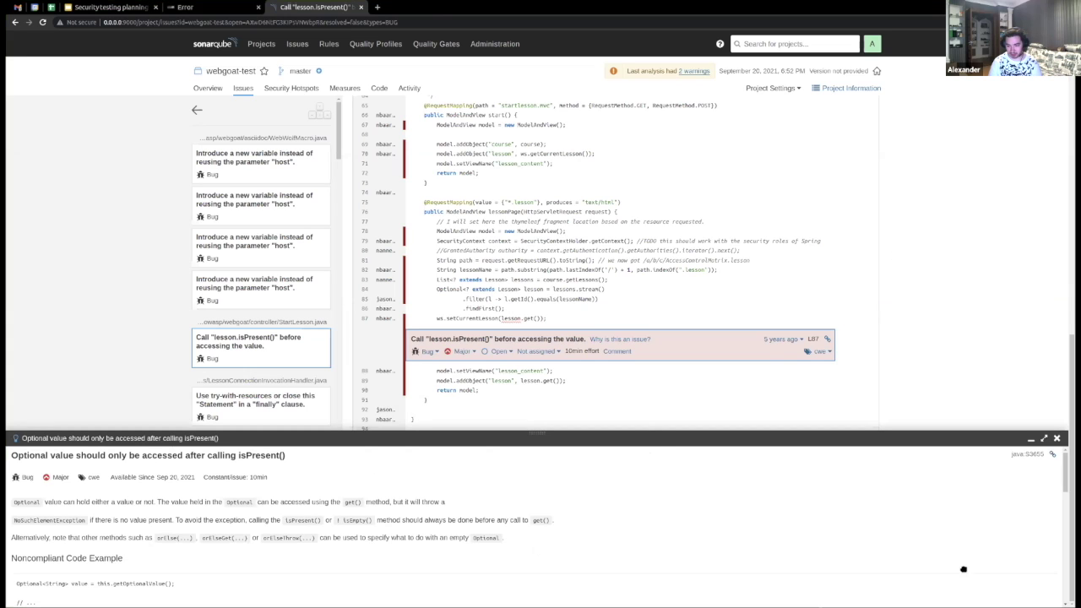
left_click(1031, 439)
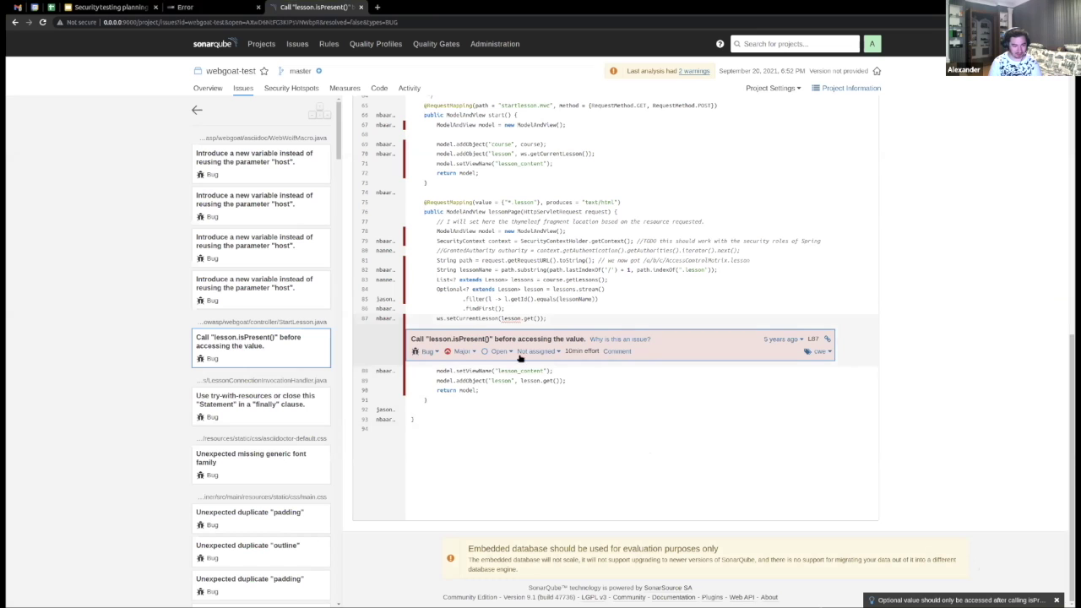
Return to the webgoat-test project overview and open the list of bugs found in the overall code
scroll(273, 440, "down", 3)
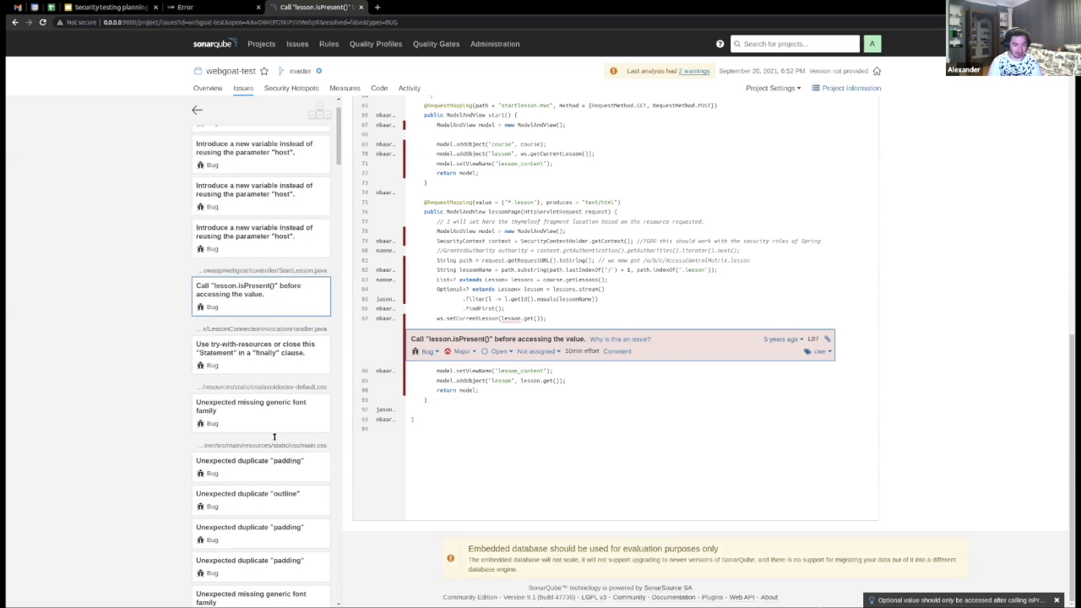
scroll(274, 436, "up", 3)
scroll(743, 267, "up", 5)
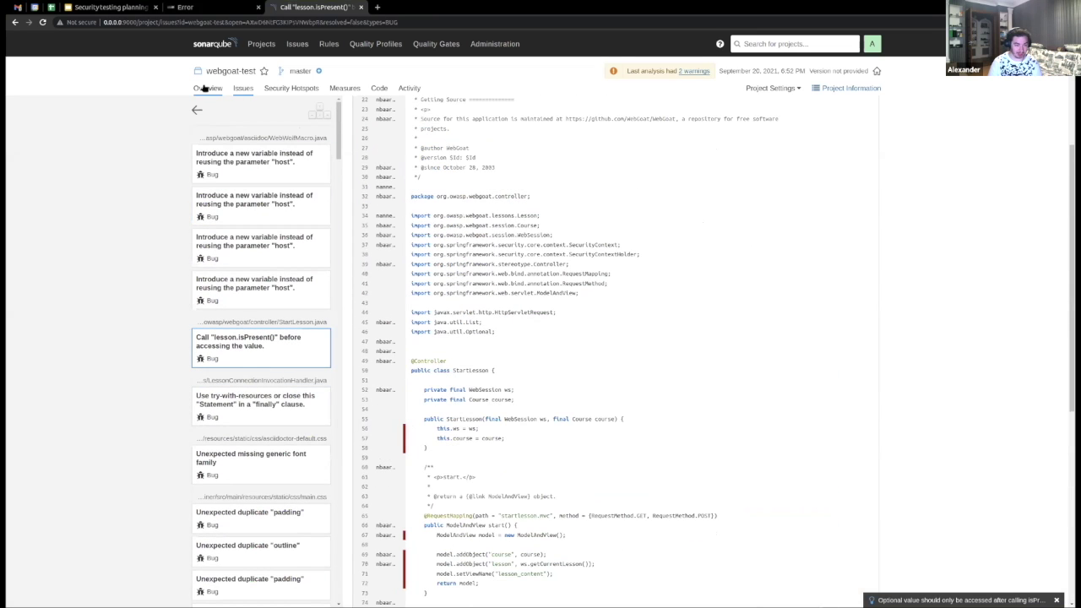
key("alt+Left")
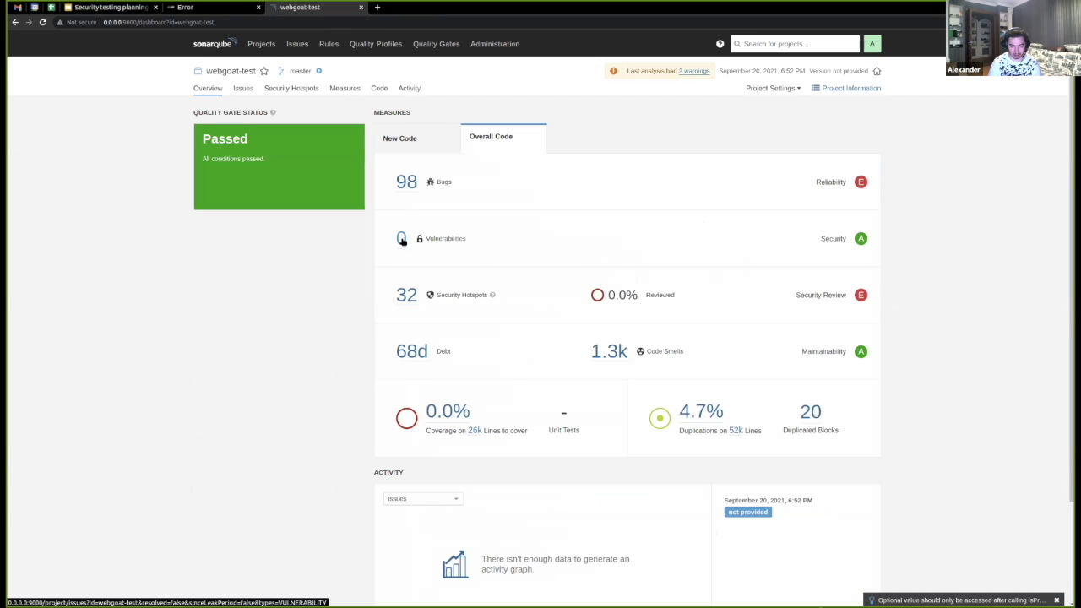
left_click(399, 189)
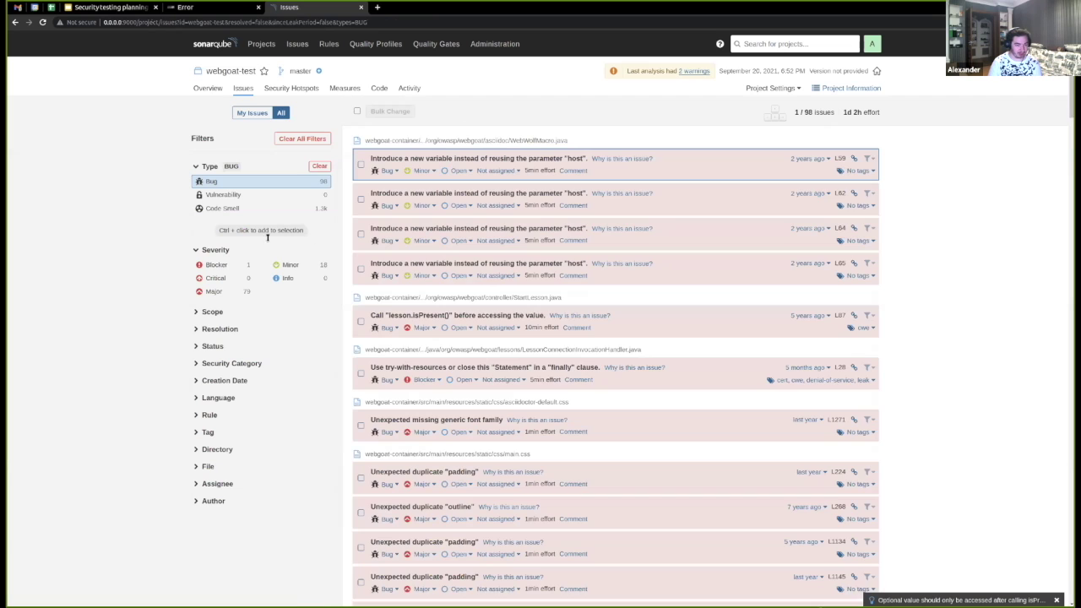
Expand the Security Category filter with its OWASP Top 10, SANS Top 25 and CWE groups, and filter the issues by type Vulnerability
left_click(207, 364)
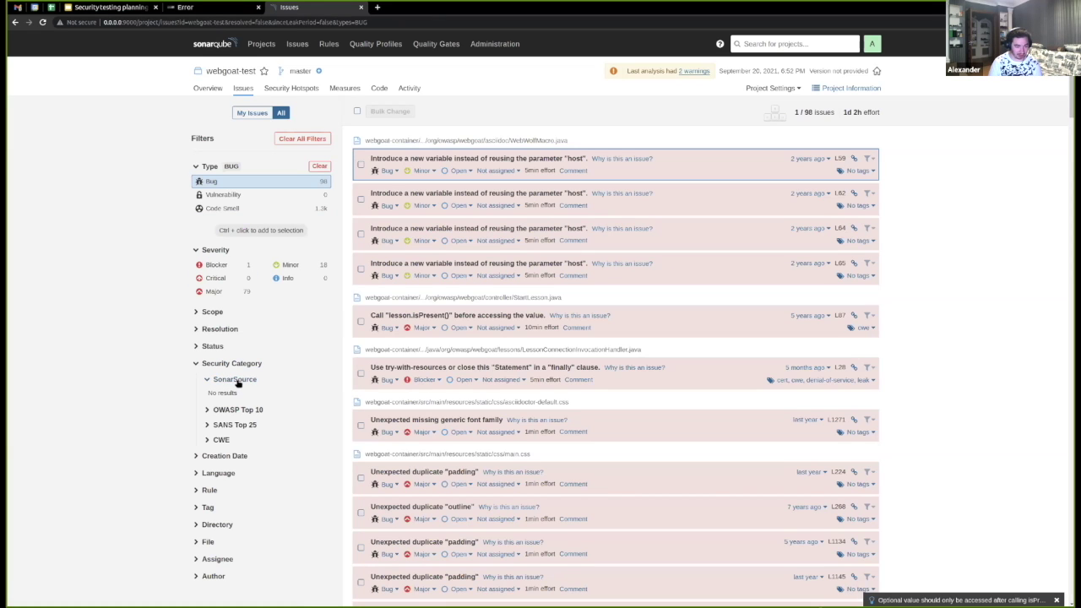
left_click(207, 410)
left_click(207, 441)
left_click(207, 470)
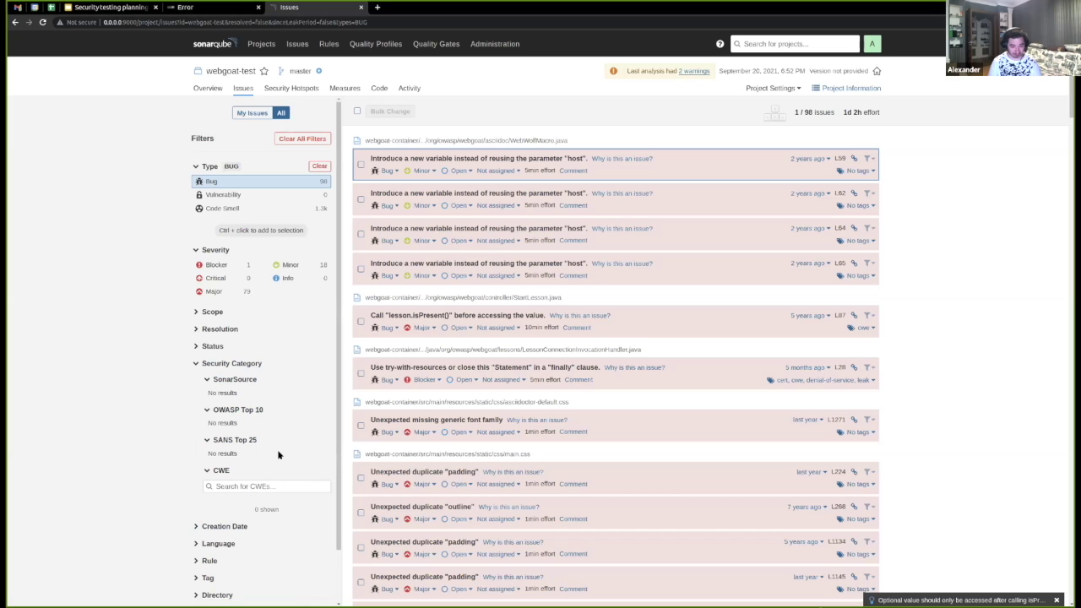
scroll(278, 456, "down", 1)
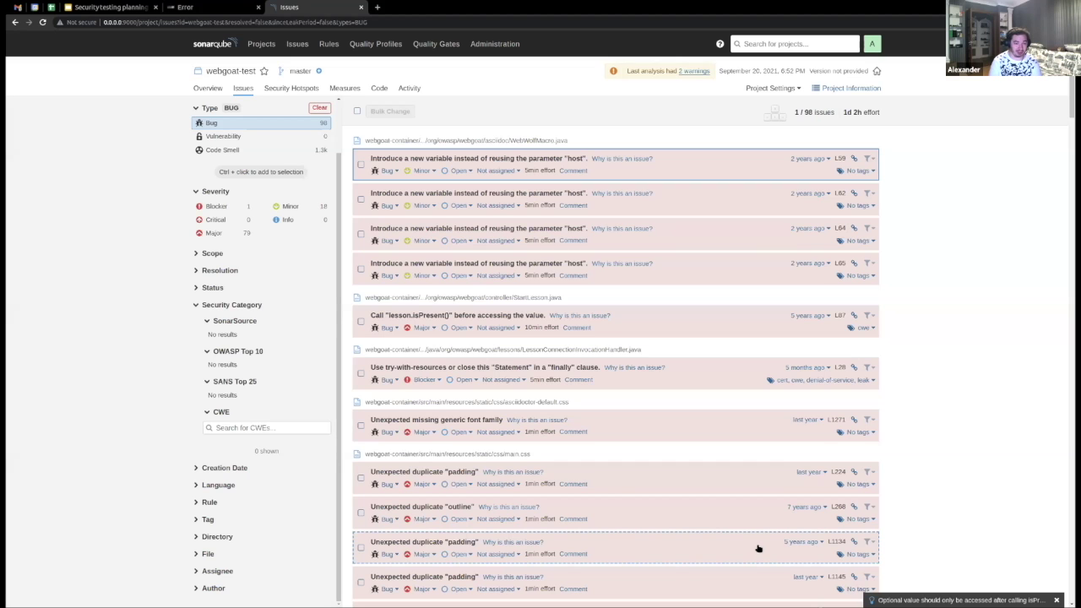
left_click(295, 137)
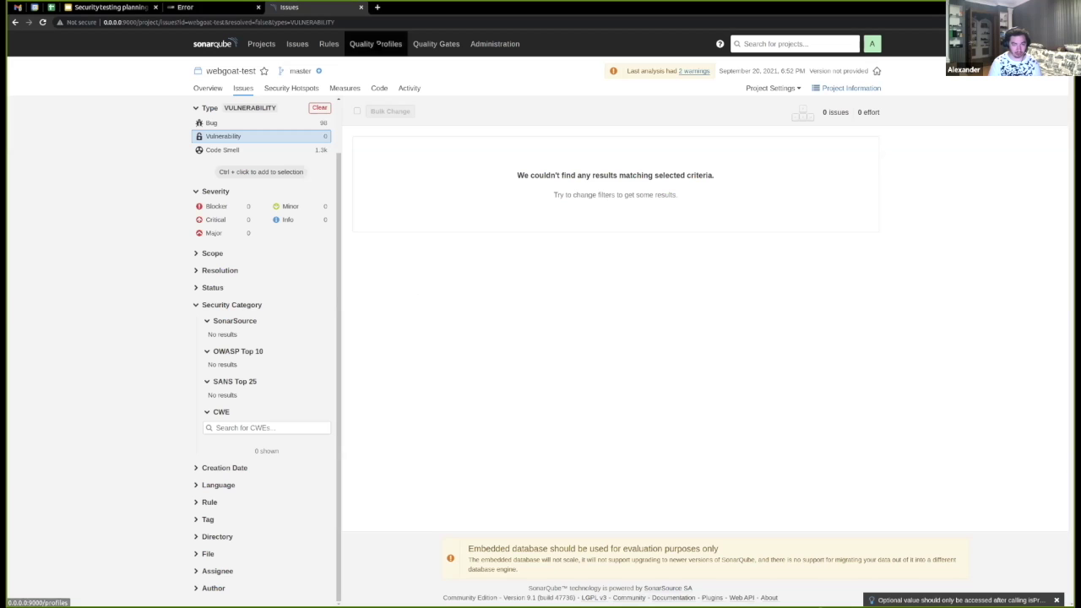
Open the quality profiles, filter them by Java and enlarge the page
left_click(376, 44)
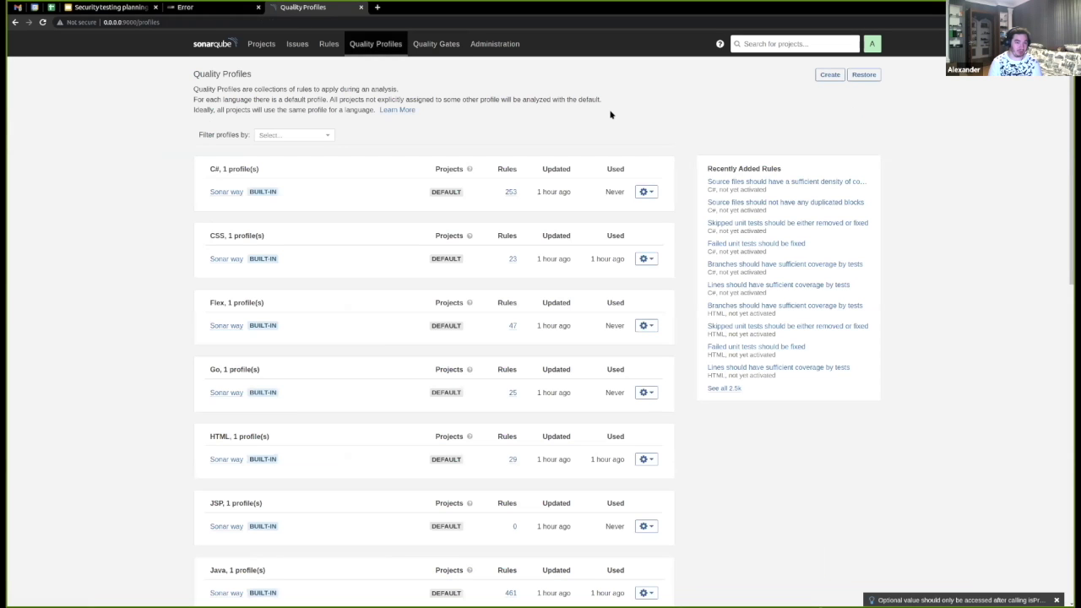
left_click(286, 134)
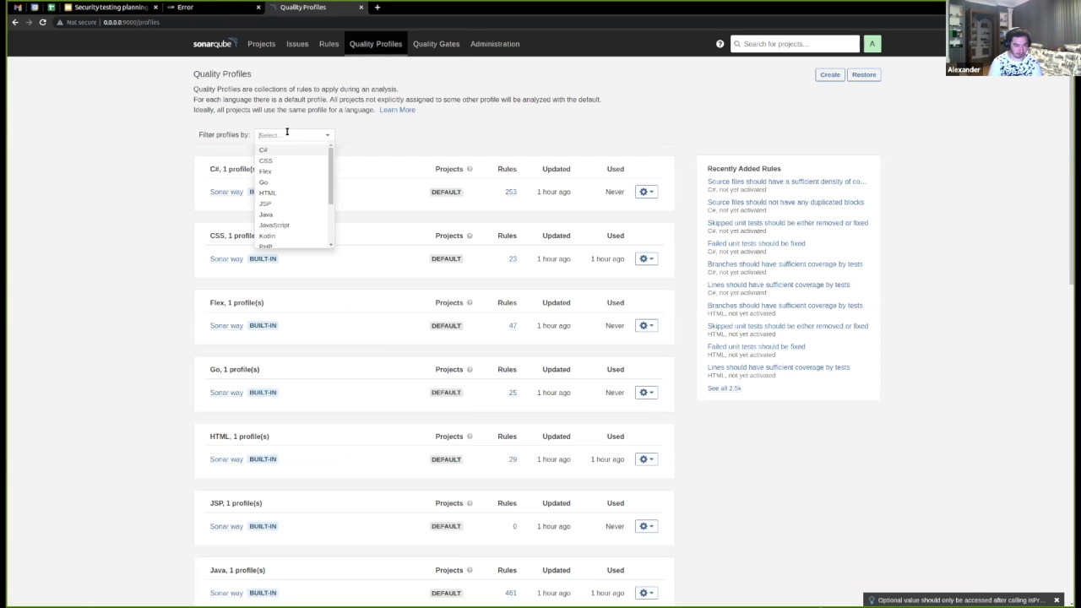
left_click(278, 215)
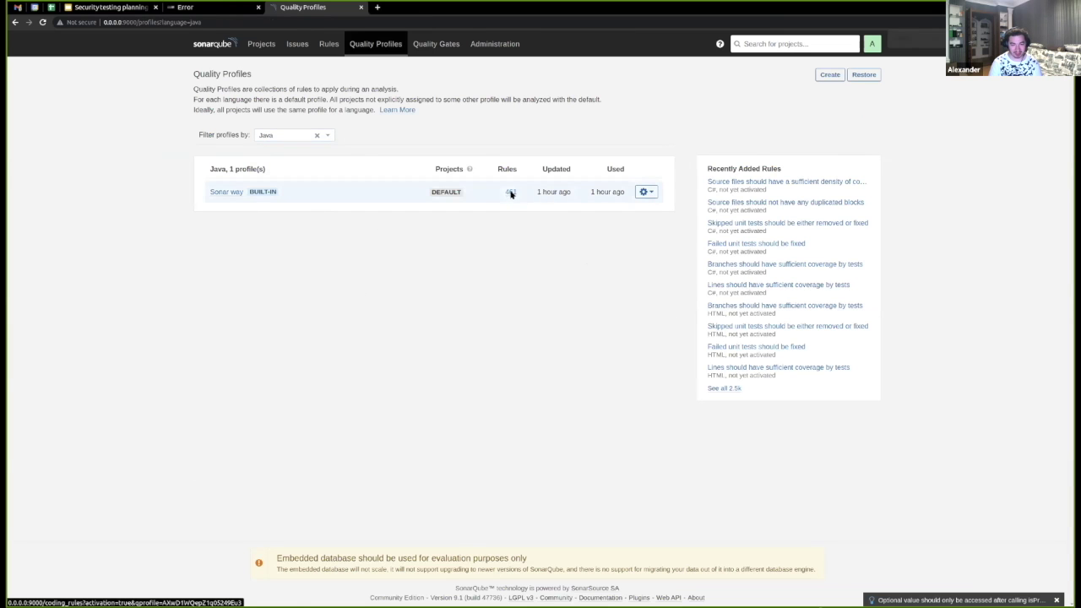
key("ctrl+plus")
key("ctrl+plus")
key("ctrl+plus")
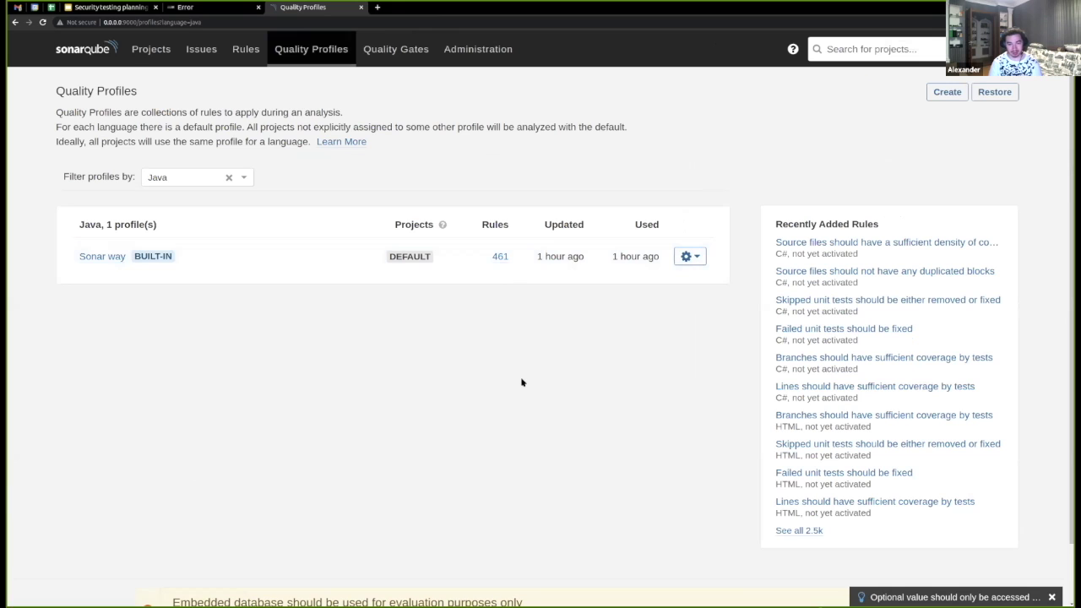